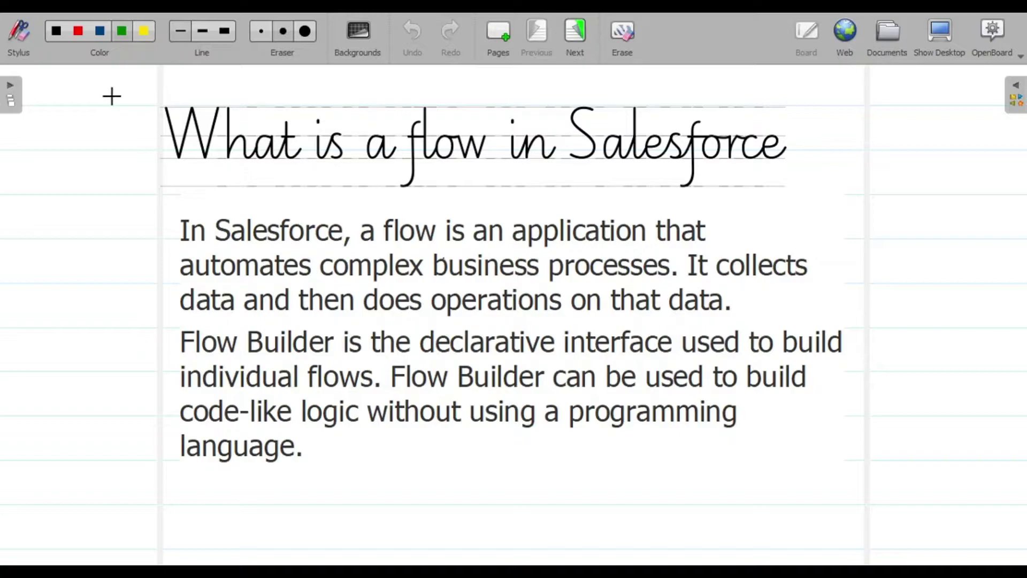
- Advance the OpenBoard lesson to the 'Flows fall into five categories' page
click(577, 34)
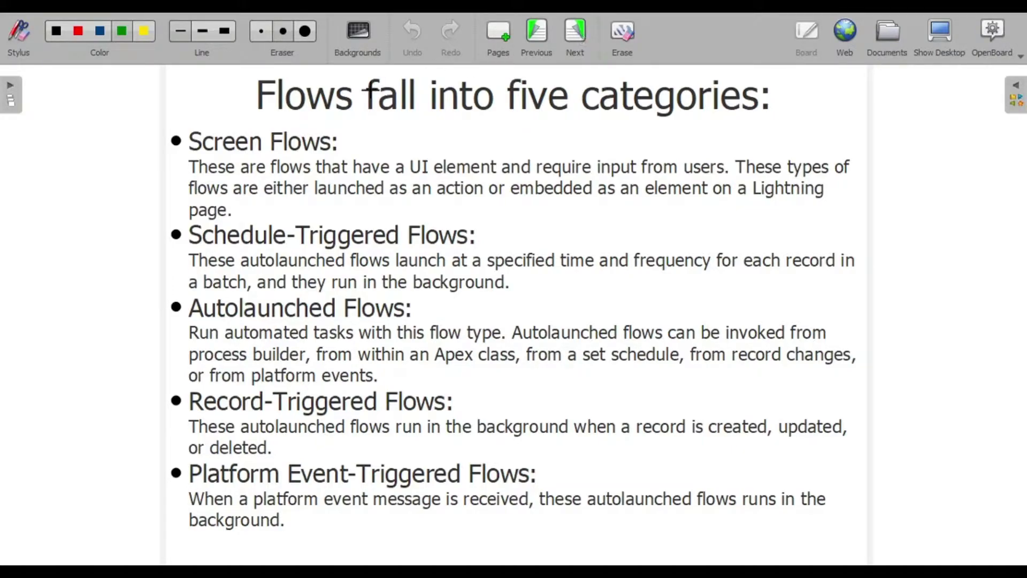
- Tick Screen, Schedule-Triggered, Autolaunched and Record-Triggered Flows, underline 'this flow type', then go to the New Flow page
mouse_move(145, 146)
mouse_down()
mouse_move(183, 138)
mouse_move(199, 119)
mouse_up()
mouse_move(160, 224)
mouse_down()
mouse_move(164, 241)
mouse_move(238, 192)
mouse_up()
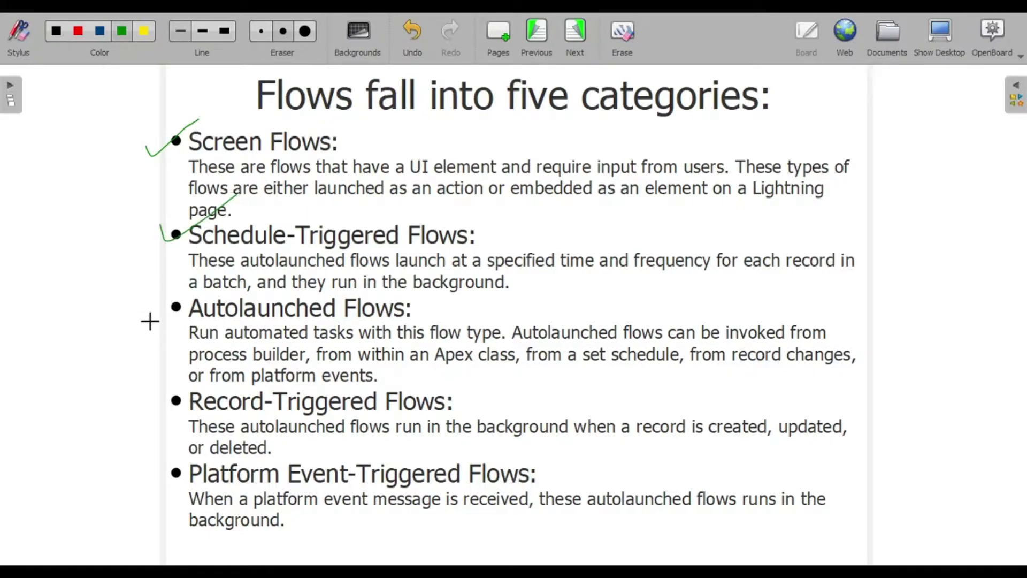
drag(152, 320, 199, 297)
drag(406, 342, 482, 344)
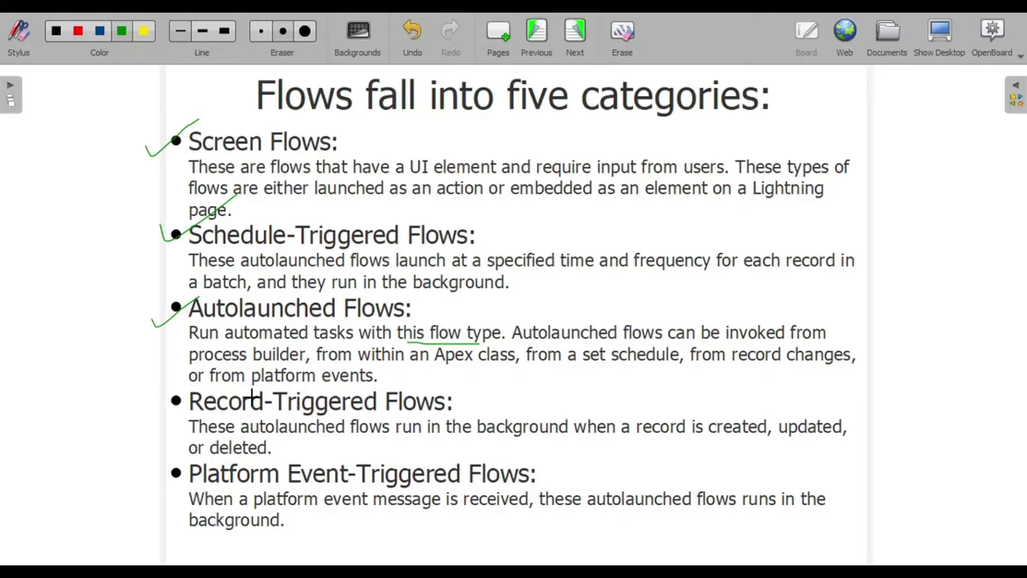
drag(143, 405, 232, 369)
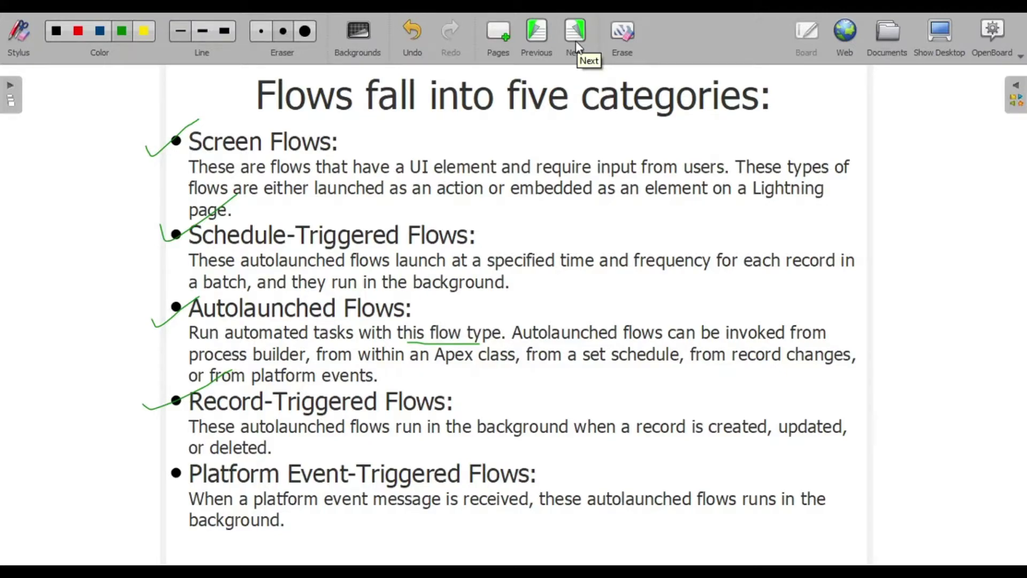
click(576, 41)
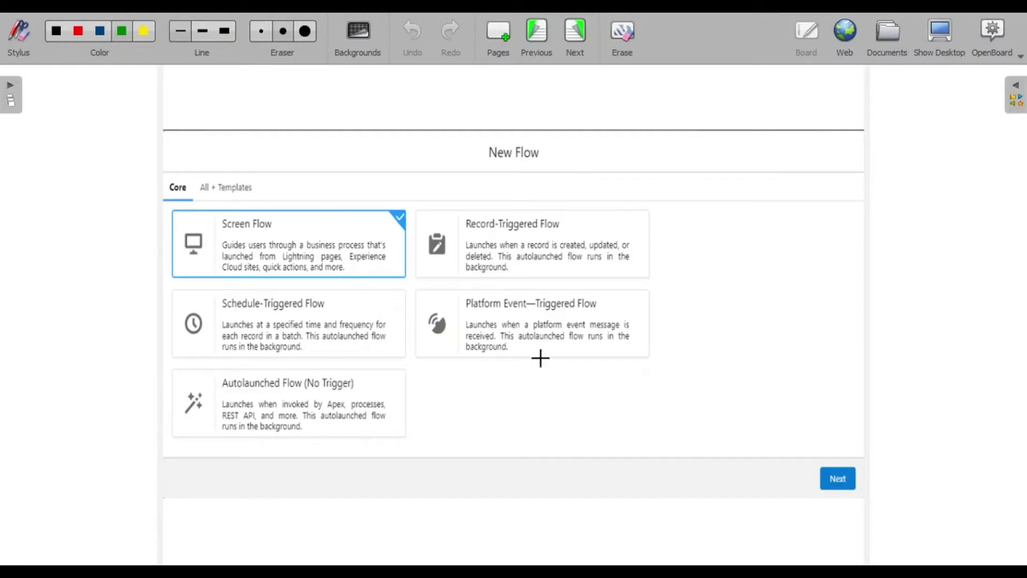
- Mark the New Flow type cards with green ink, then bring the Salesforce Home page forward
drag(369, 217, 394, 201)
drag(619, 218, 638, 209)
drag(621, 305, 716, 229)
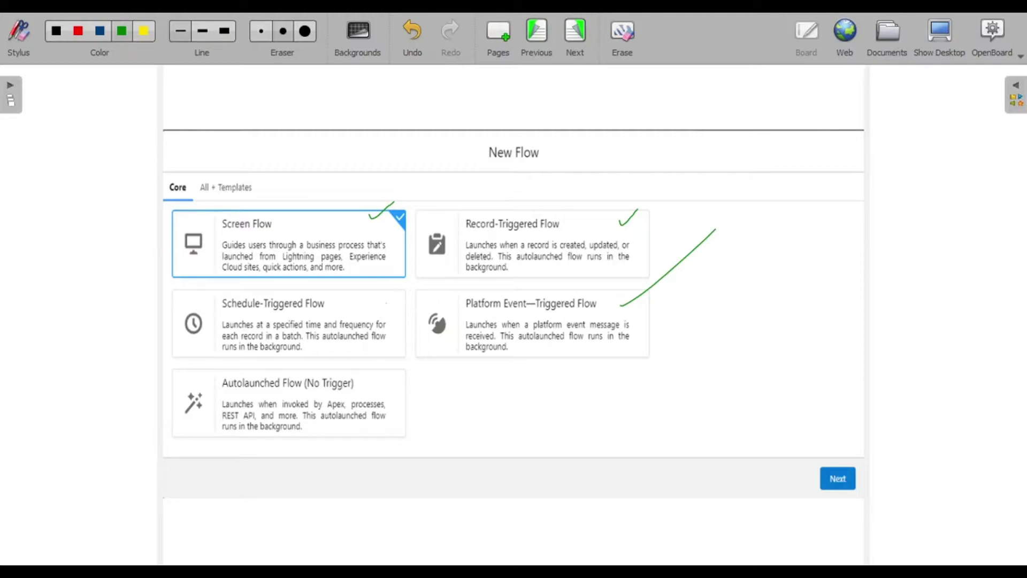
drag(387, 304, 400, 299)
drag(386, 405, 418, 383)
mouse_move(514, 391)
mouse_down()
mouse_move(531, 404)
mouse_move(511, 417)
mouse_up()
click(945, 33)
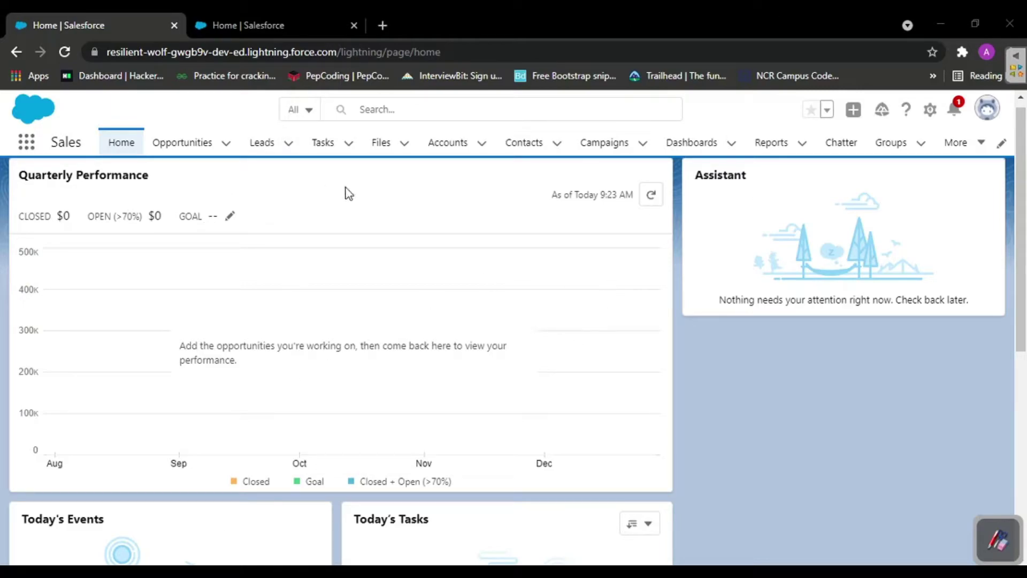
- Open Salesforce Setup from the gear menu and close the duplicate Home tab
click(929, 111)
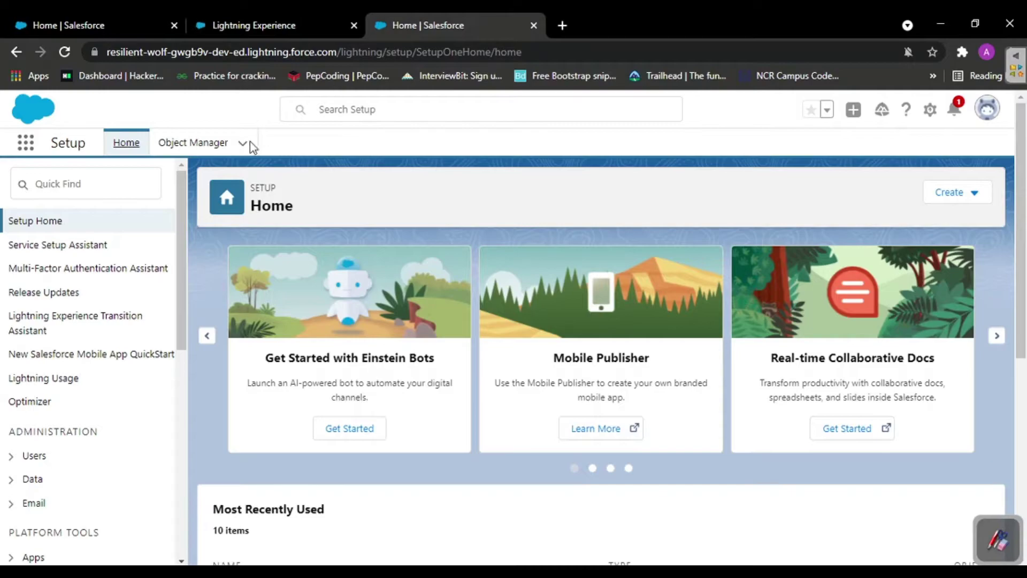
click(347, 16)
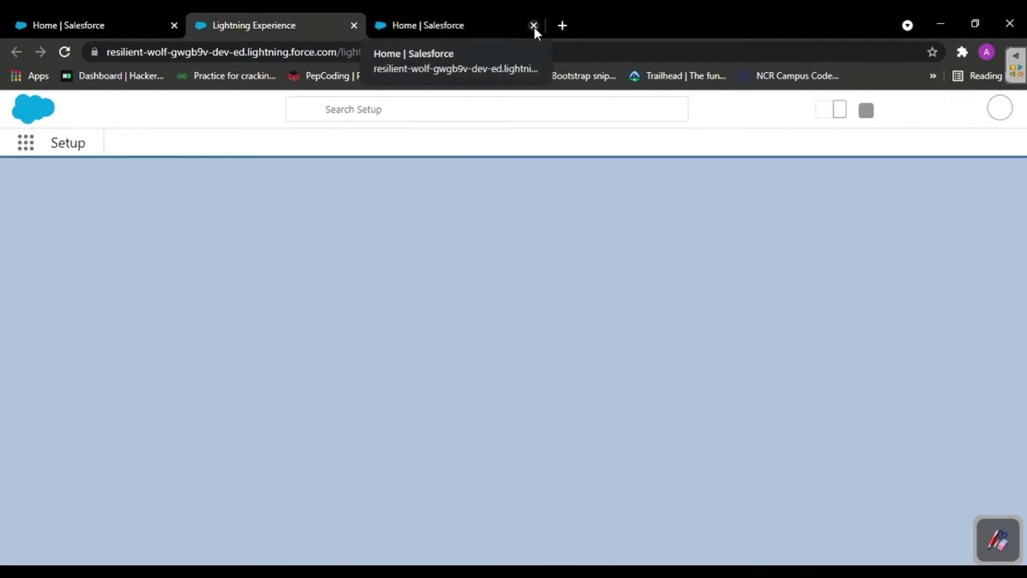
click(534, 25)
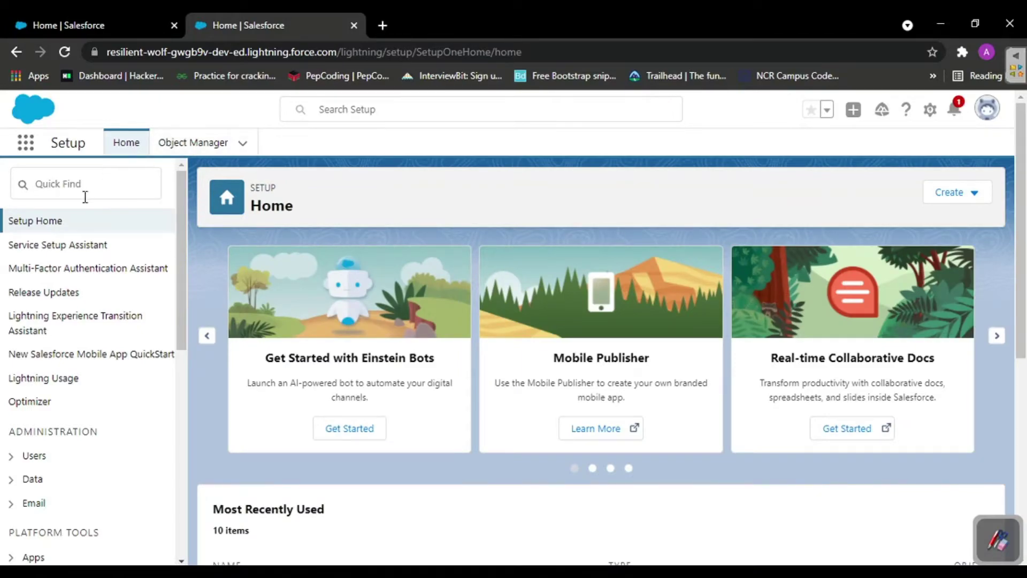
- Search Quick Find for 'flows' and open the Flows setup page
click(85, 197)
text(floe)
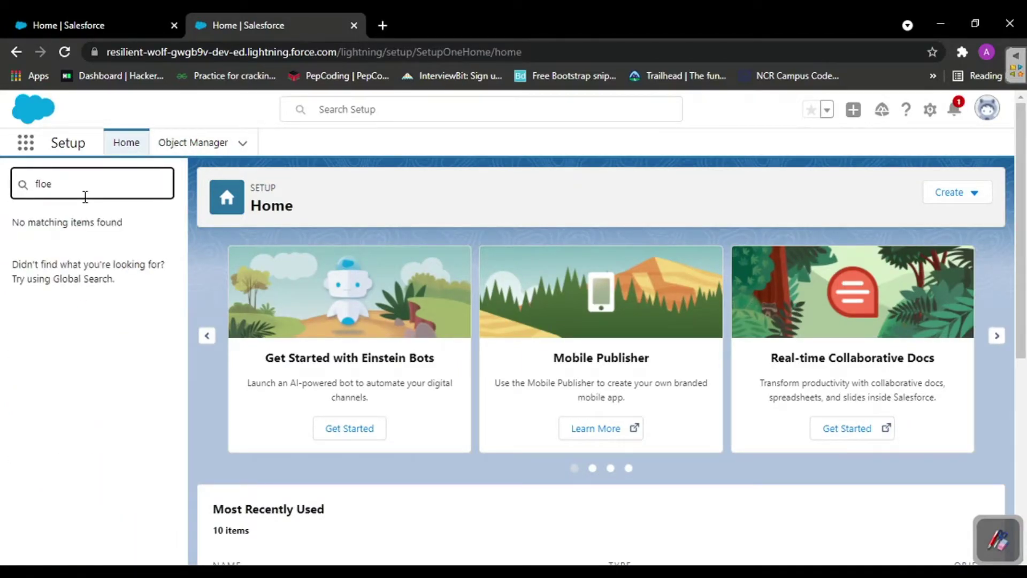
key(BackSpace)
text(ws)
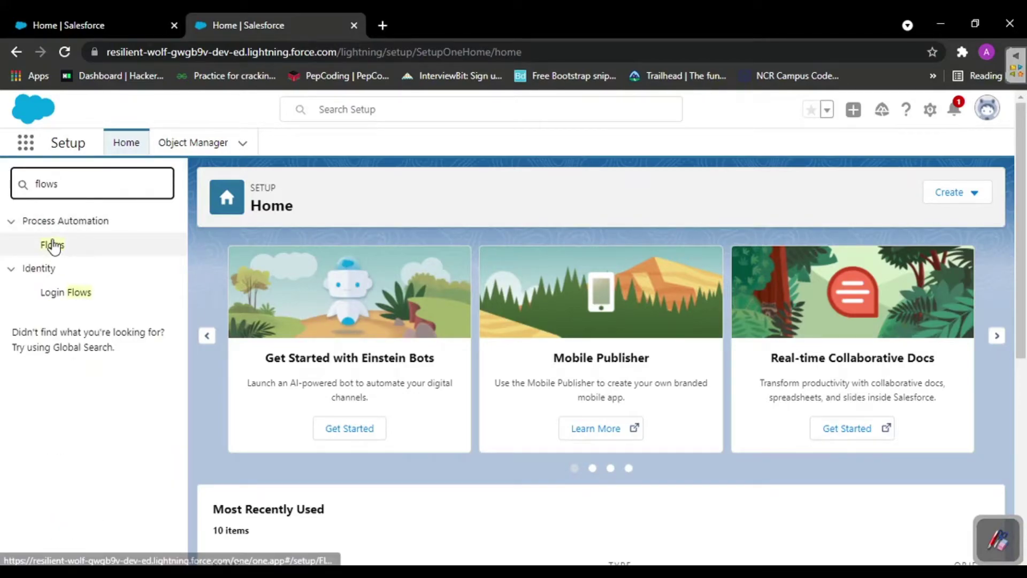
click(52, 245)
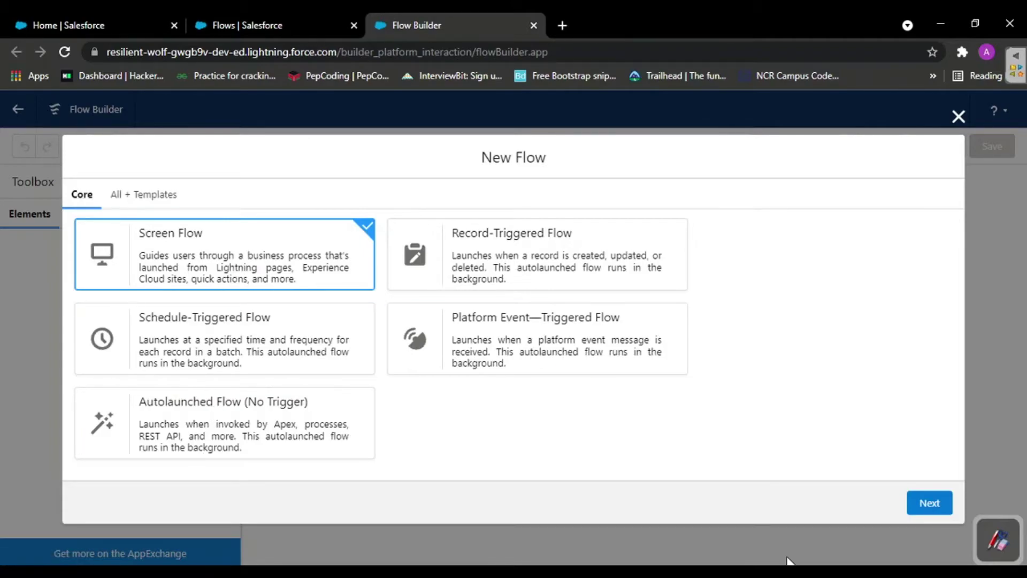
- Keep Screen Flow as the new flow type and continue
click(927, 500)
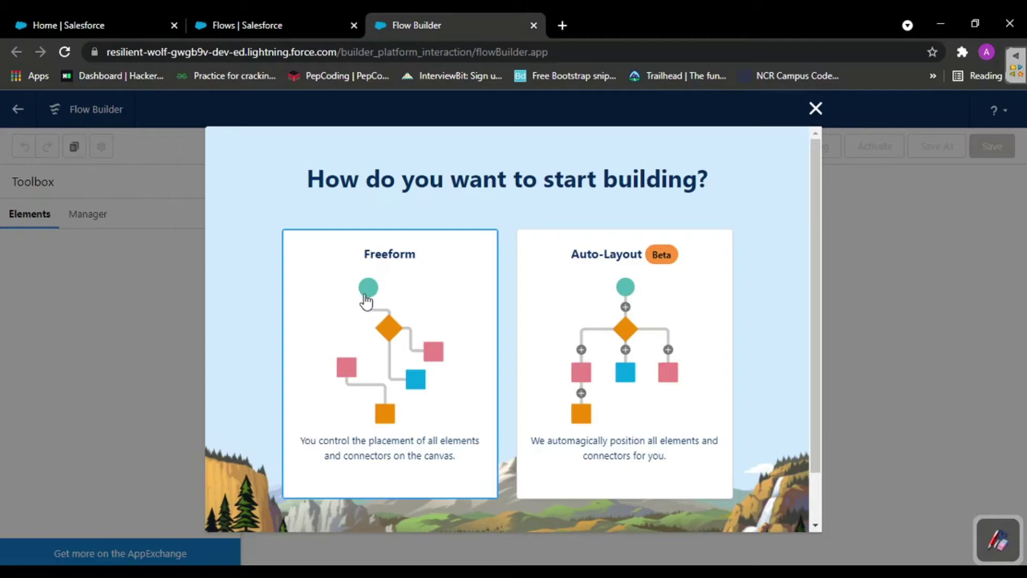
- Choose the Freeform canvas to start building the screen flow
click(373, 330)
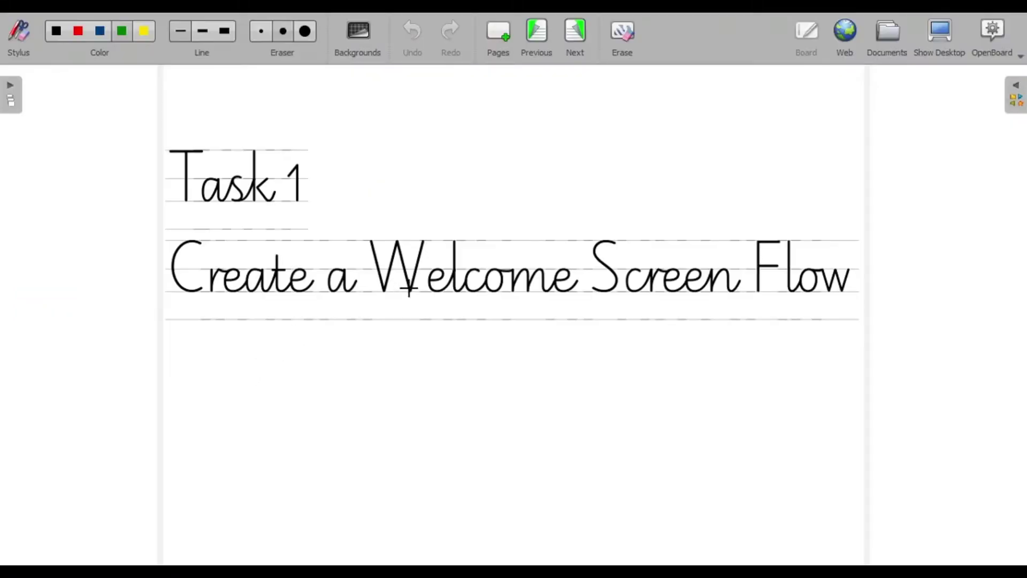
- Draw a green checkmark beside 'Create a Welcome Screen Flow' on the Task 1 page
mouse_move(112, 310)
mouse_down()
mouse_move(120, 324)
mouse_move(184, 228)
mouse_up()
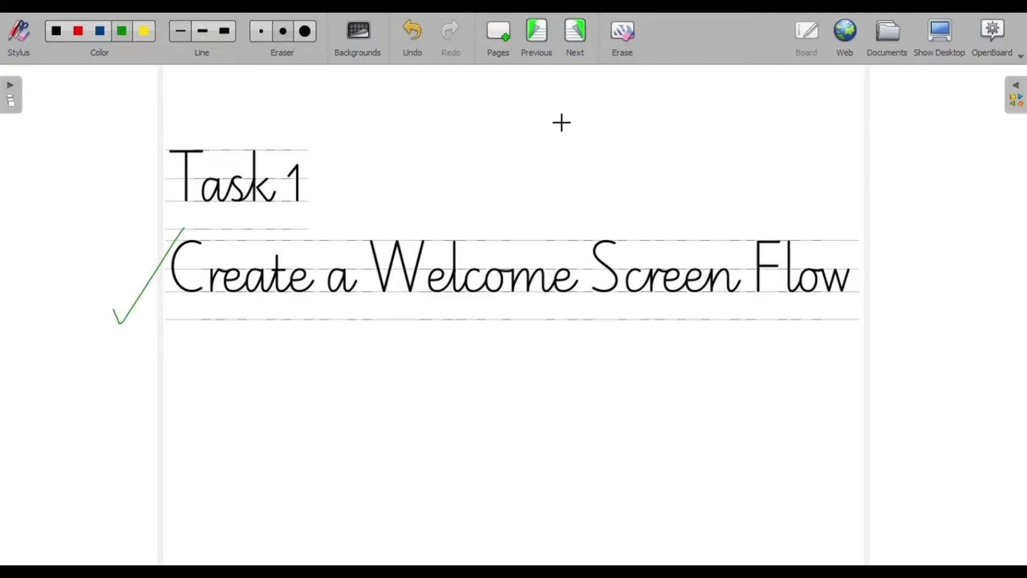
- Add a Screen element labelled 'Welcome Screen' with API name Welcome_Screen
click(943, 36)
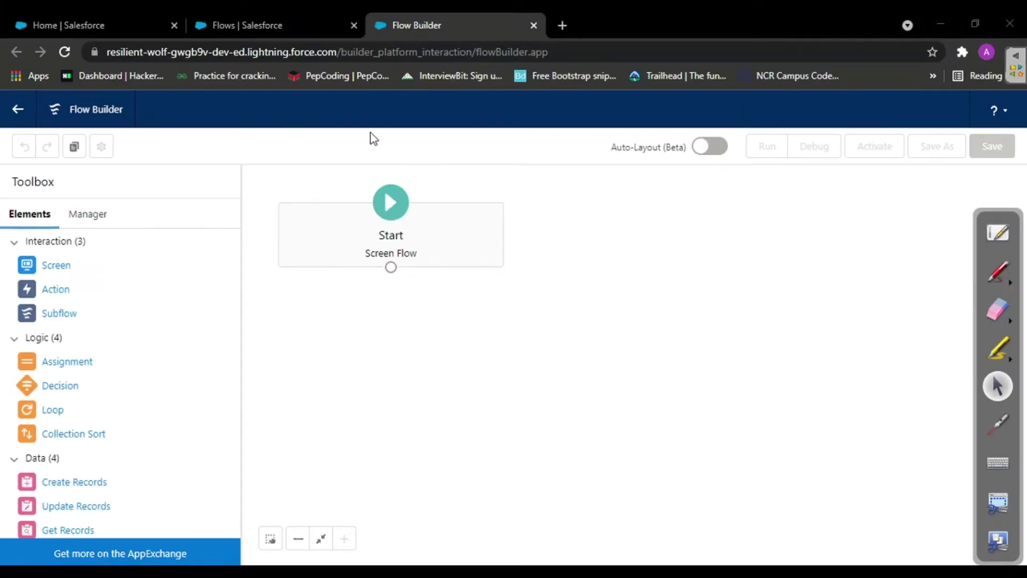
drag(51, 266, 638, 218)
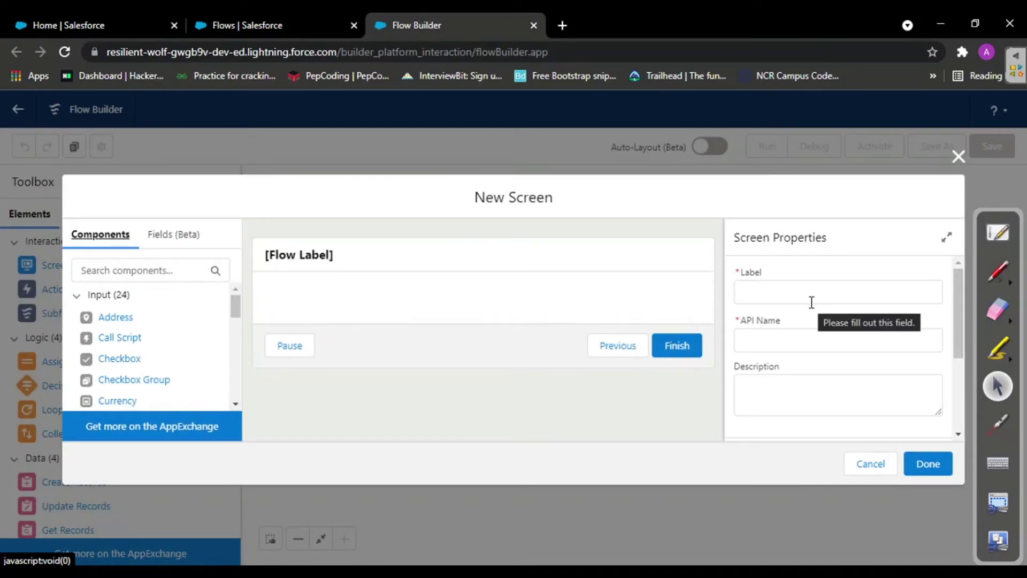
click(772, 294)
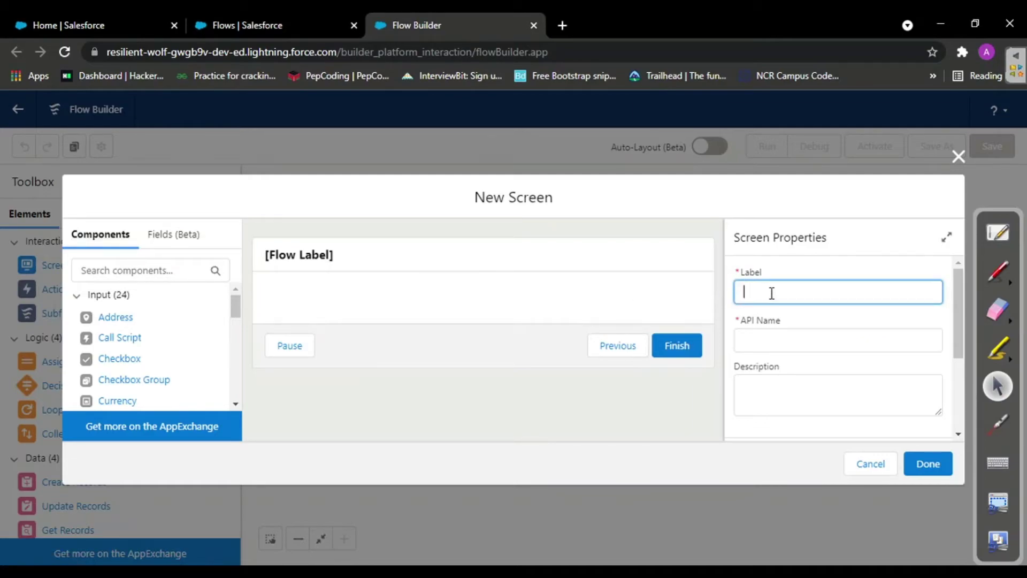
text(Welcome Screen)
key(Tab)
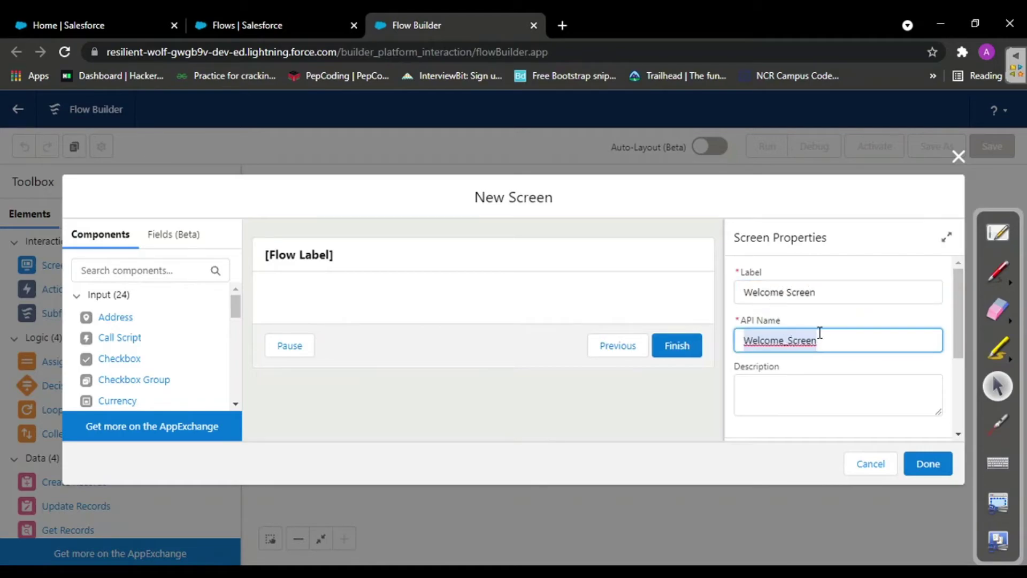
- Keep the screen's header and footer shown
scroll(834, 358, down, 2)
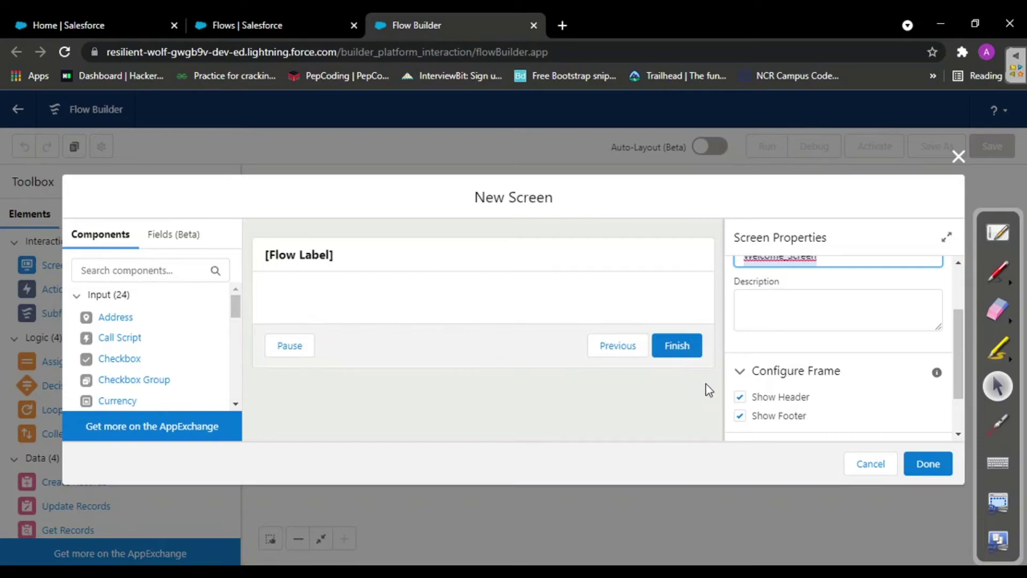
click(740, 396)
click(740, 397)
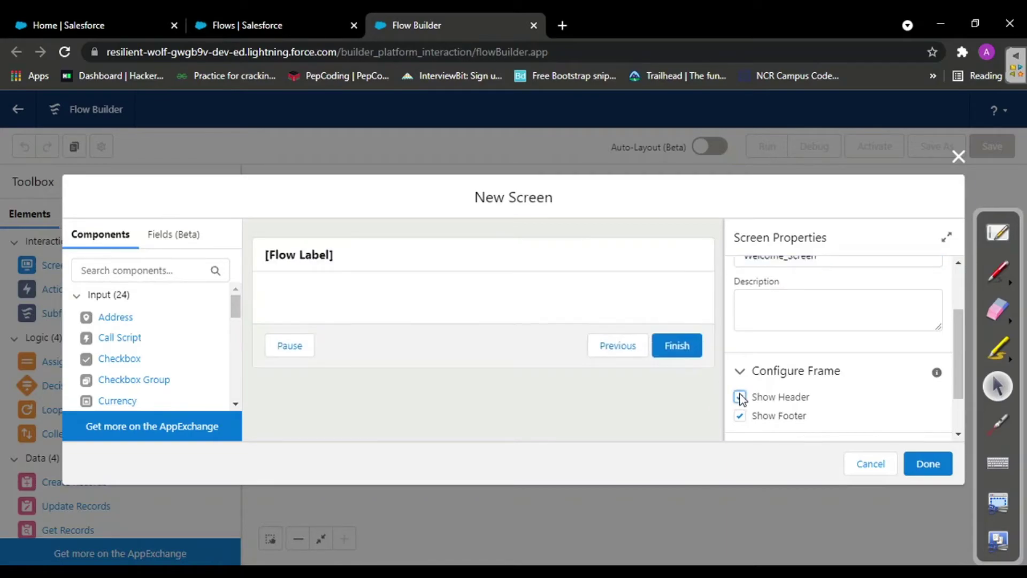
click(741, 416)
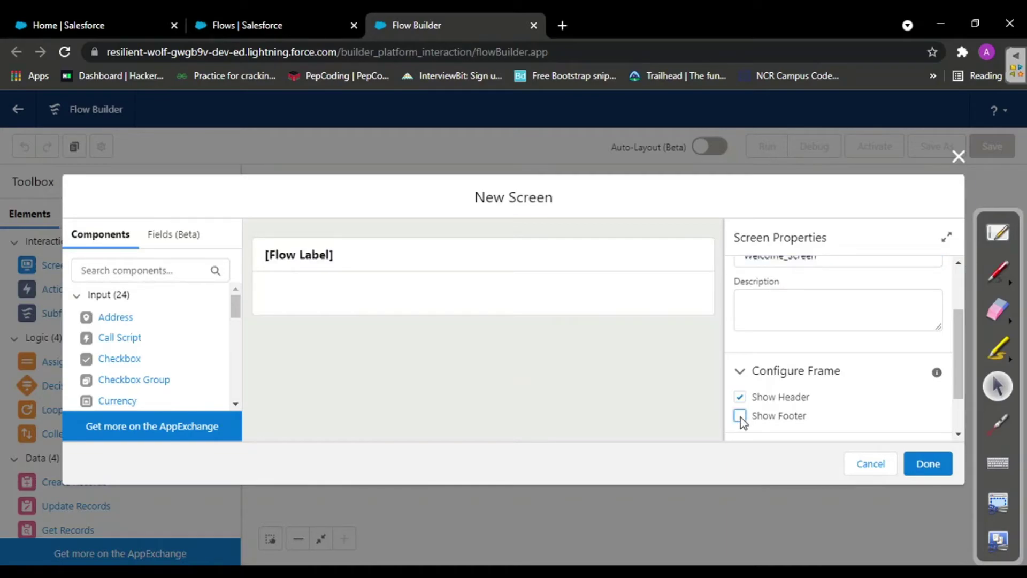
click(741, 416)
- Turn off the Previous and Pause navigation buttons, leaving only Finish
scroll(788, 369, down, 2)
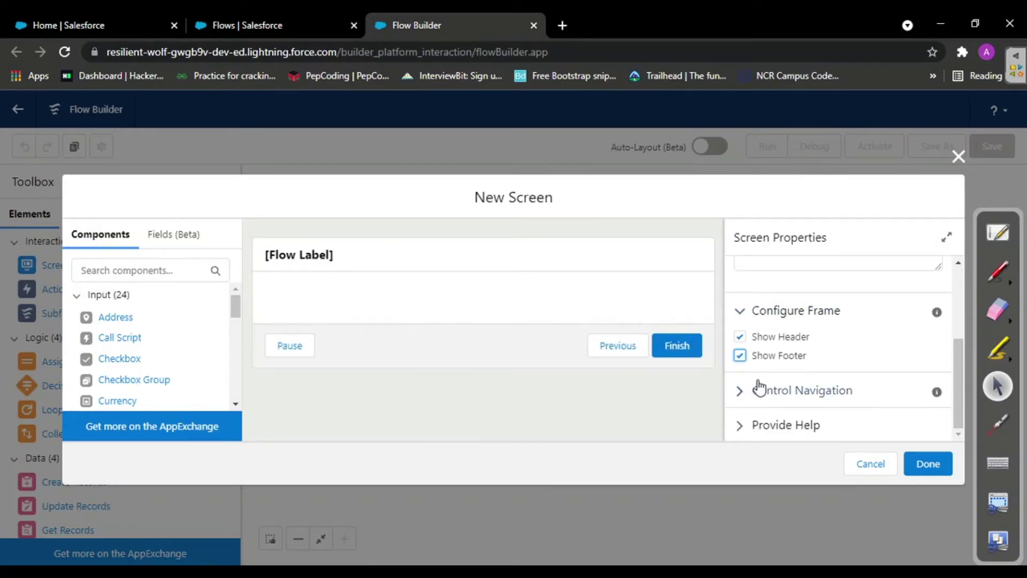
scroll(744, 393, up, 2)
scroll(758, 388, down, 2)
click(741, 394)
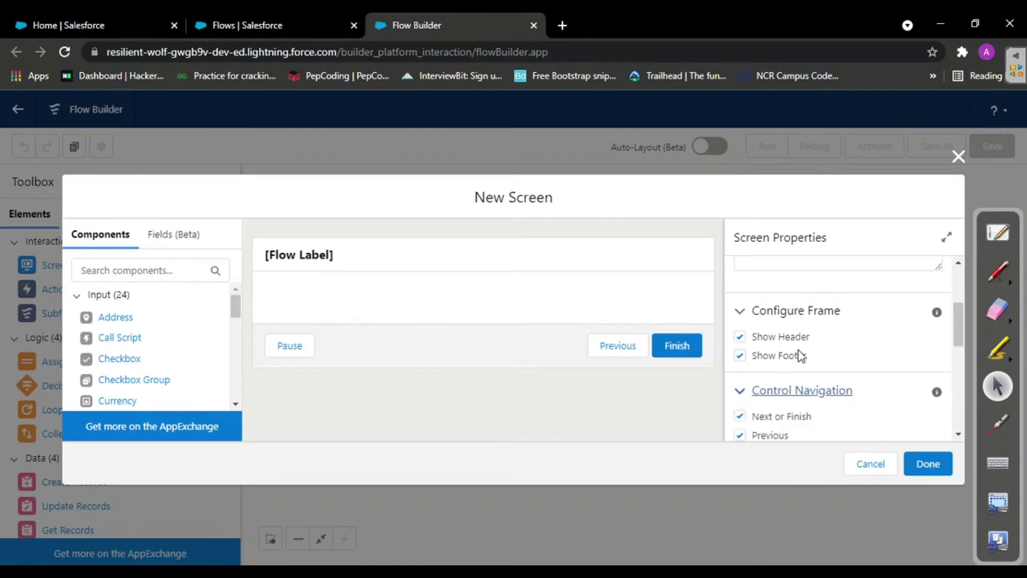
scroll(798, 354, down, 1)
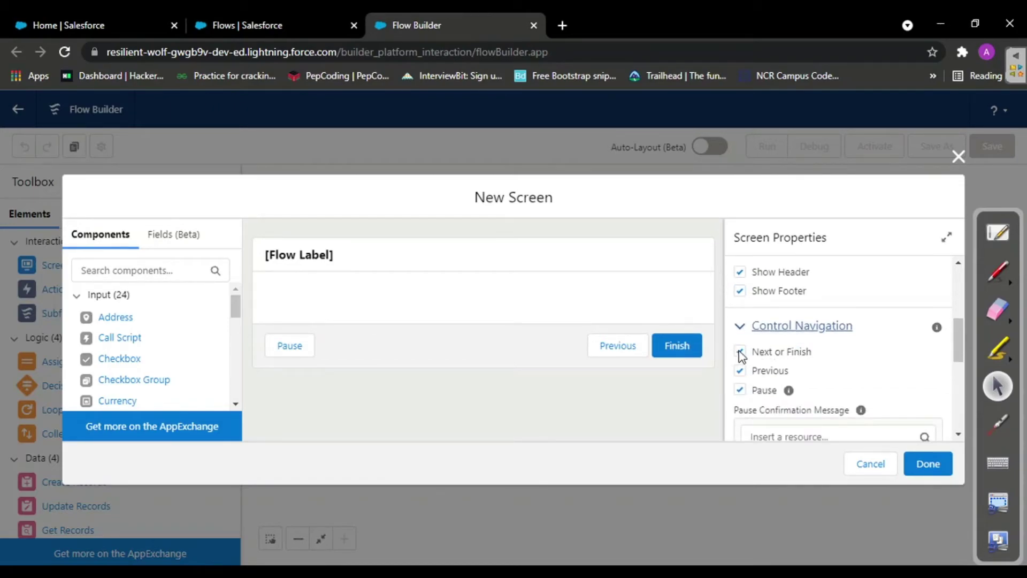
click(740, 370)
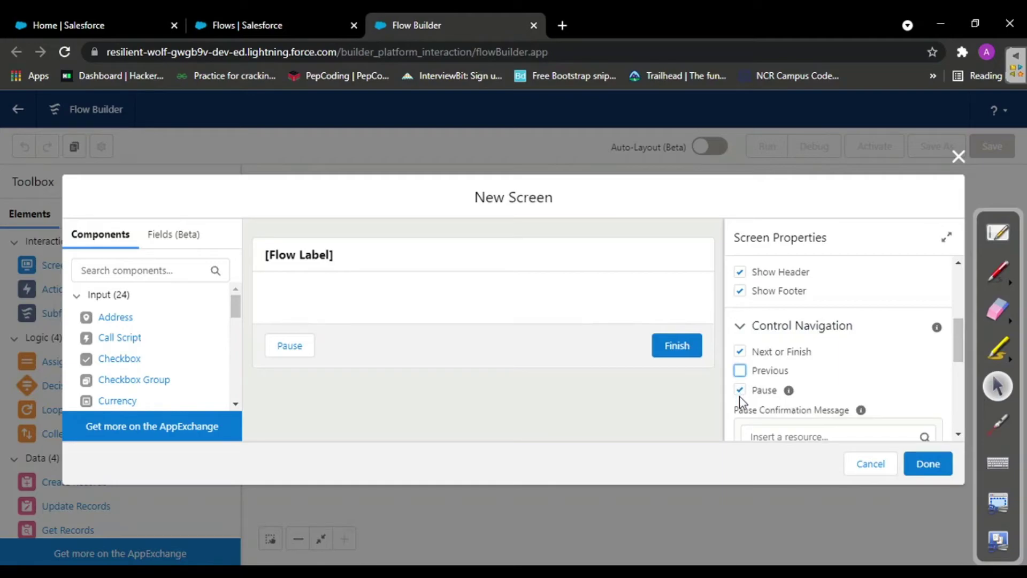
click(740, 391)
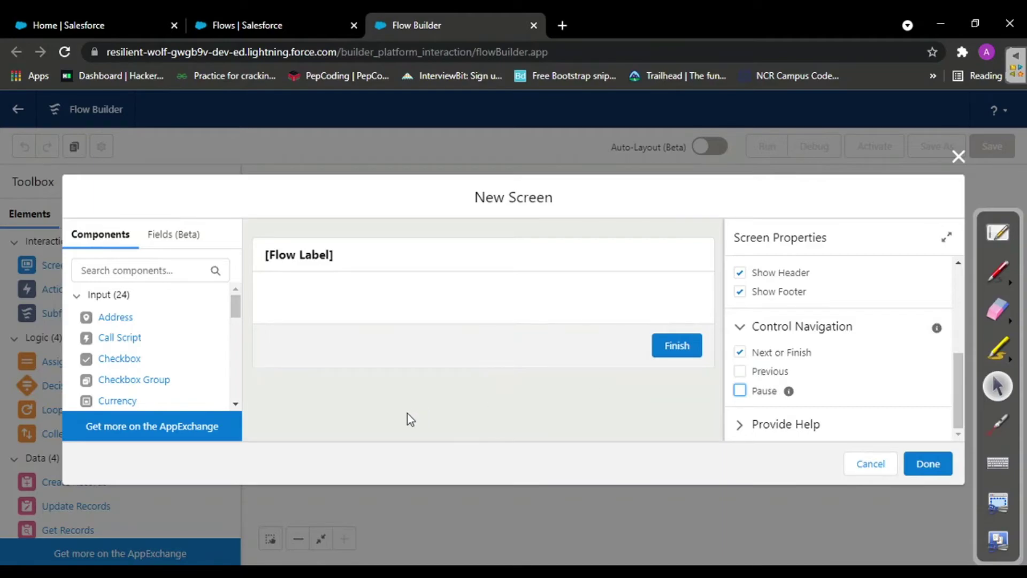
click(161, 266)
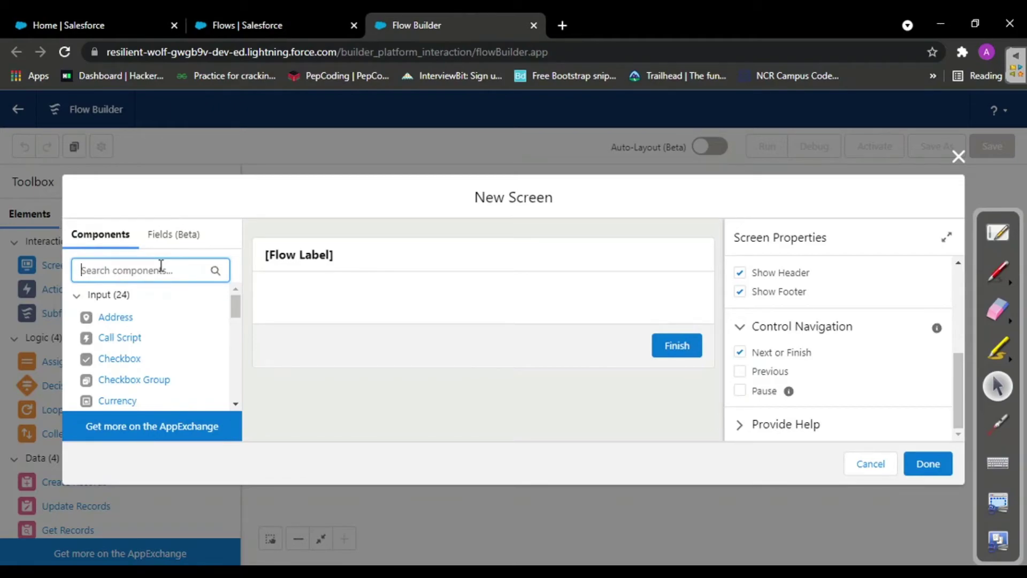
- Add a Display Text component to the screen with API name welcomeMessage
text(disp)
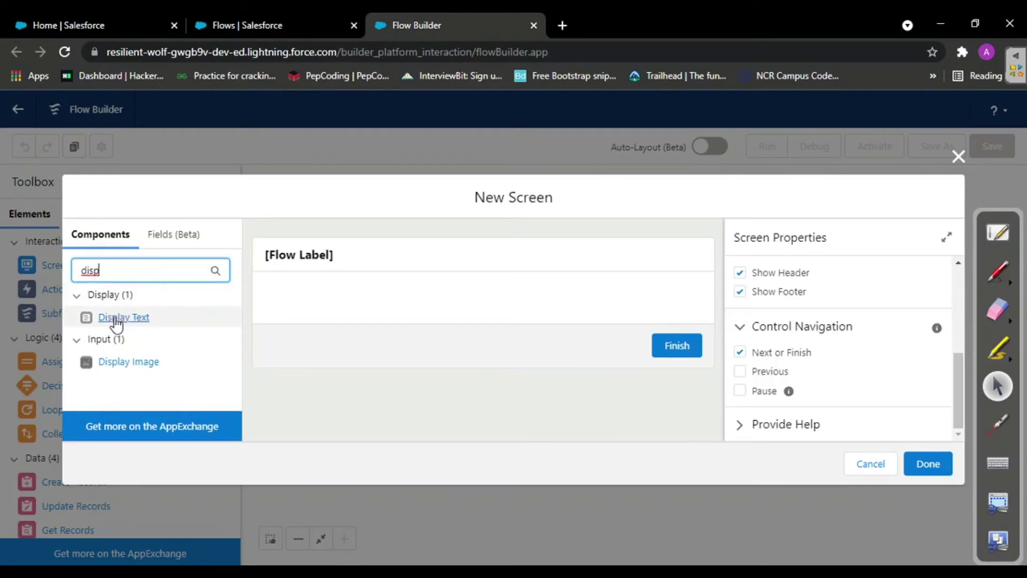
drag(115, 319, 312, 303)
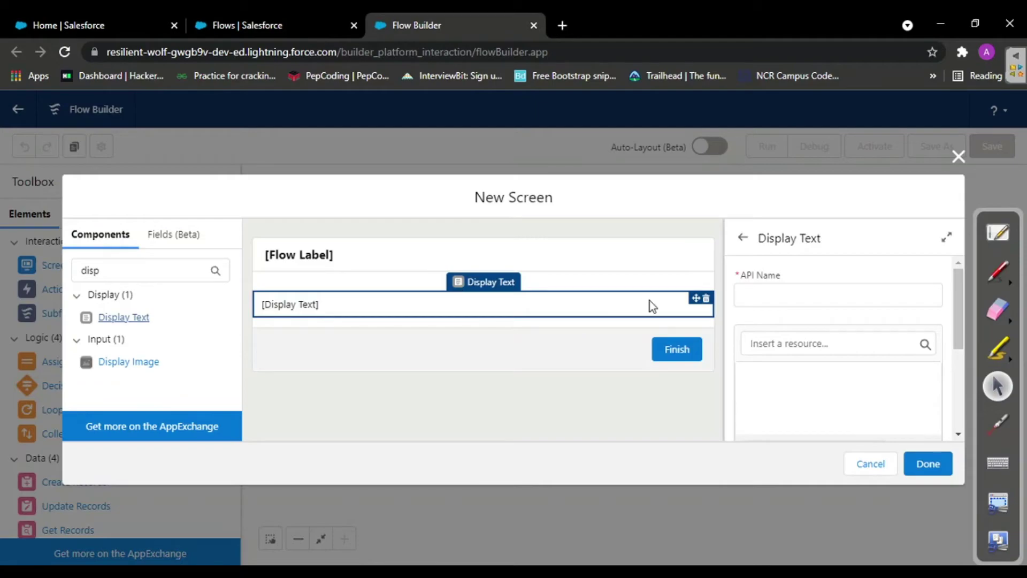
click(795, 297)
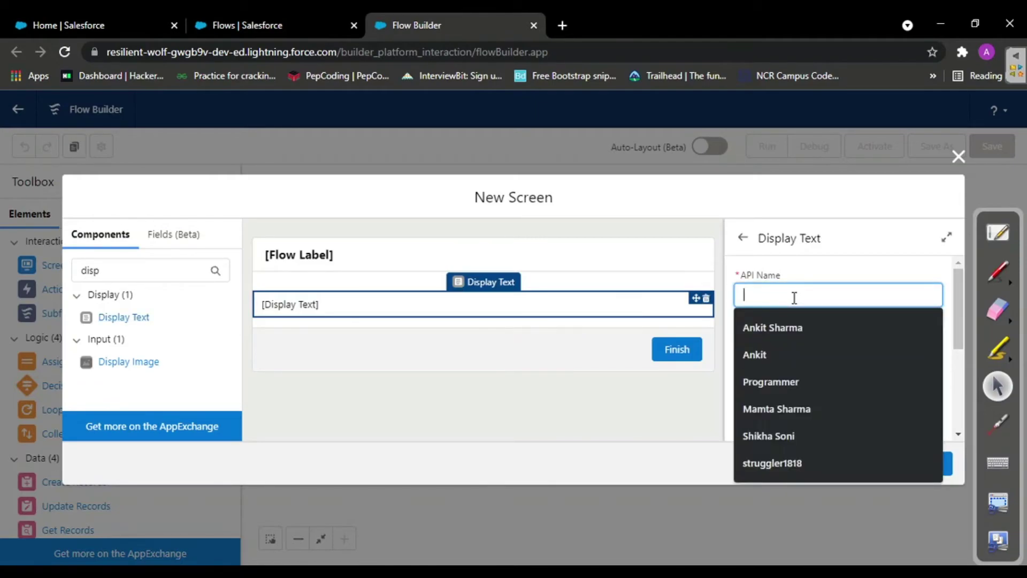
text(t)
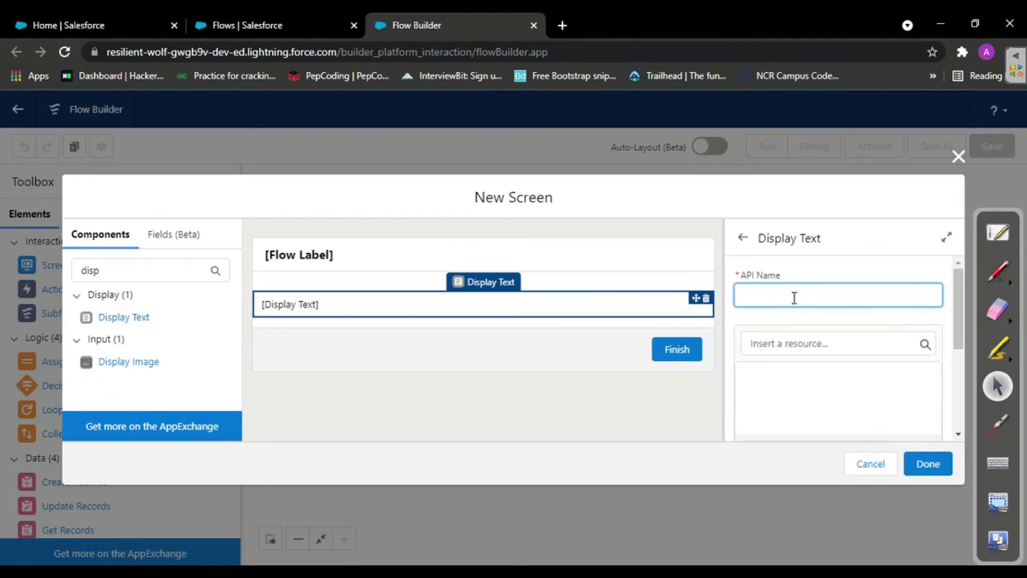
text(welcomeMessage)
- Write 'Welcome to Screen Flow.' and 'Task 1 Completed' on two lines in the body
click(794, 379)
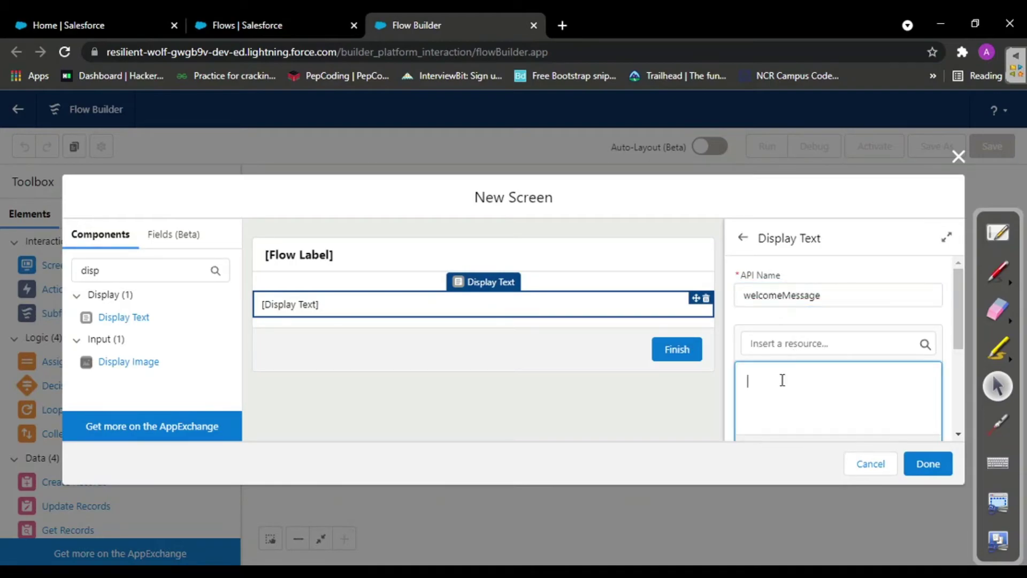
text(Welcome to Screen)
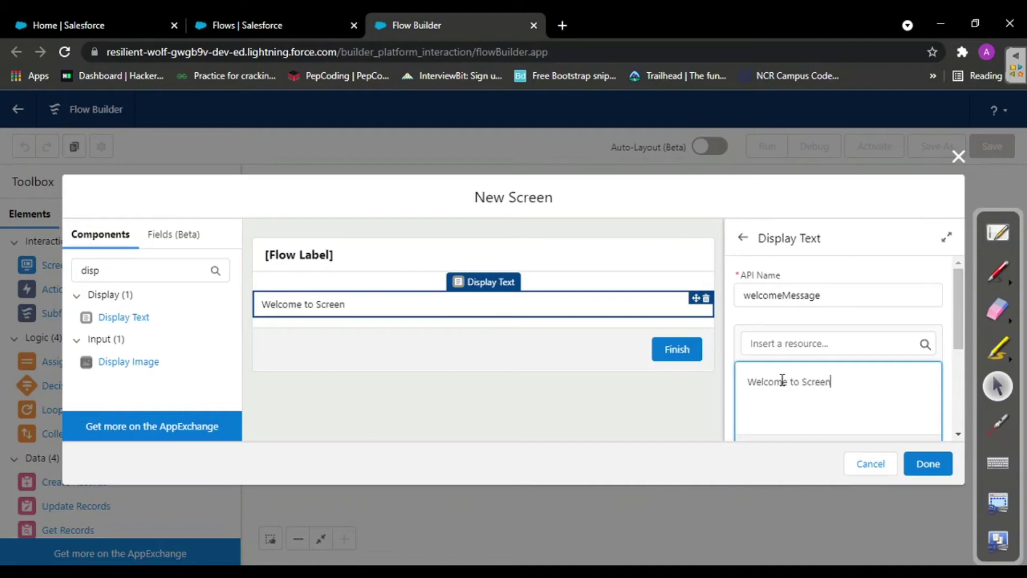
text( Flow.)
key(Return)
text(Task 1 C)
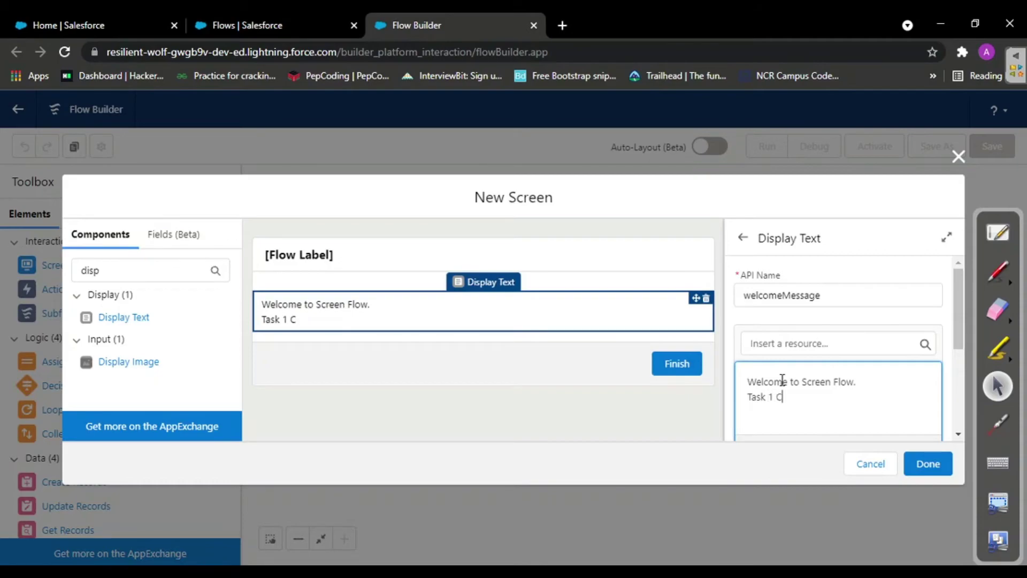
text(omplepleted)
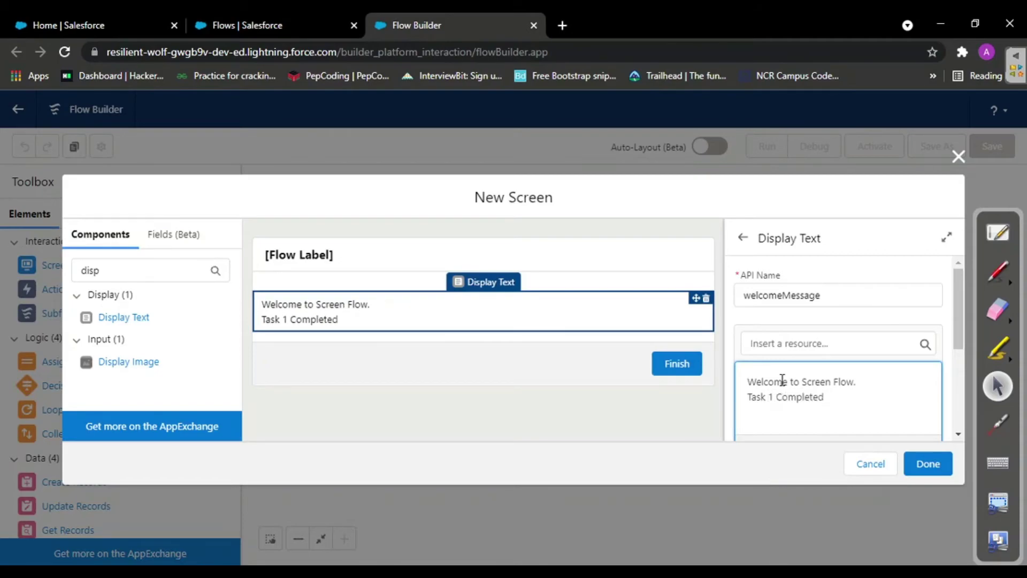
scroll(783, 380, down, 3)
scroll(781, 385, up, 3)
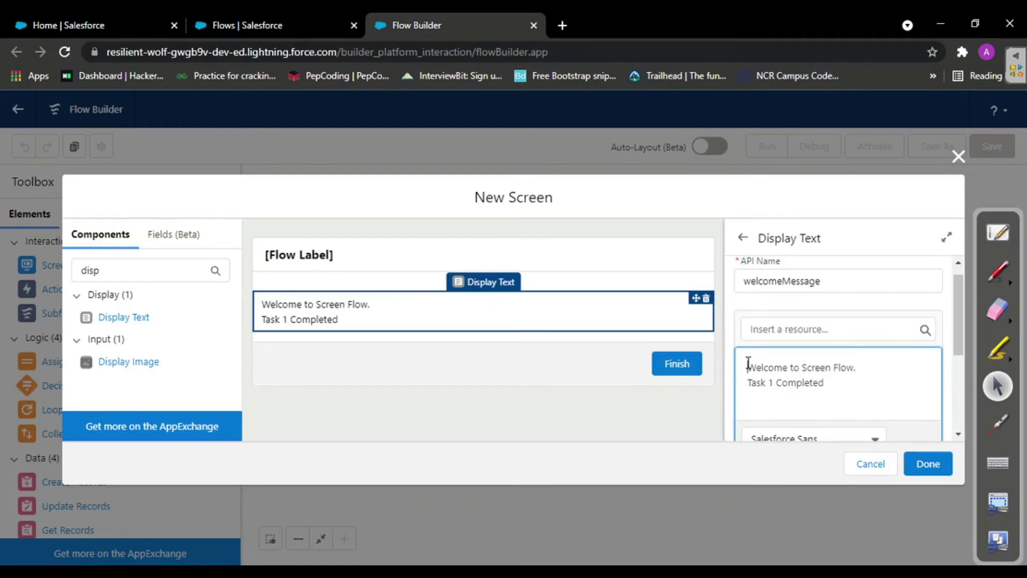
- Set the welcome message to font size 22 and centre it
drag(747, 362, 858, 394)
scroll(858, 394, down, 2)
click(786, 396)
key(Down)
key(Down)
key(Down)
key(Down)
key(Down)
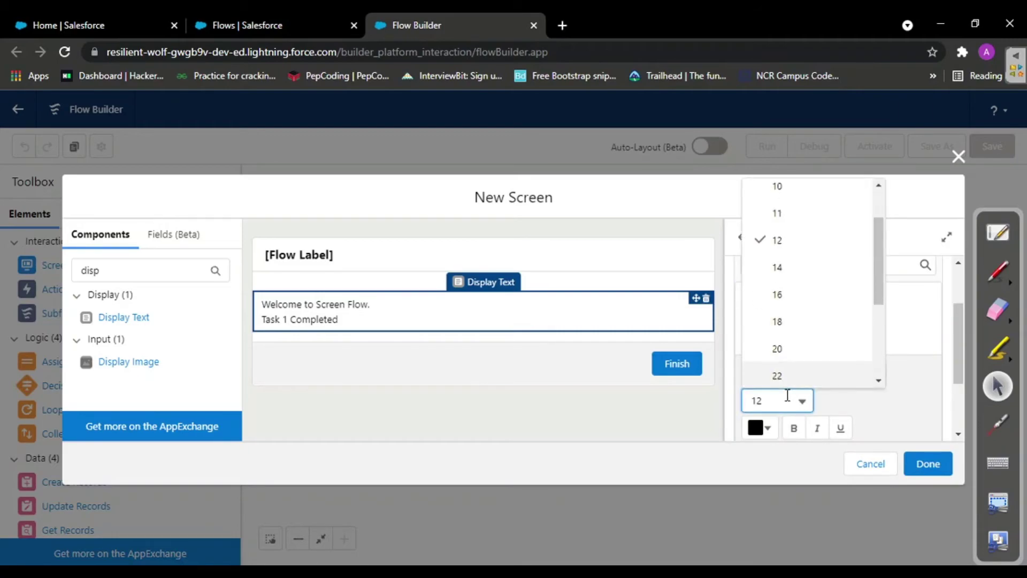
key(Return)
scroll(788, 396, down, 2)
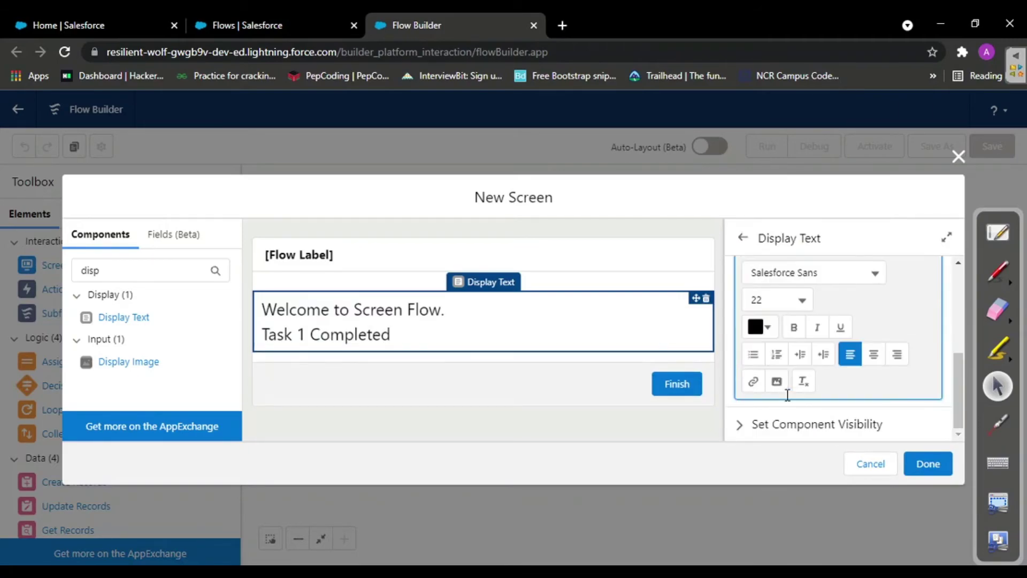
click(873, 355)
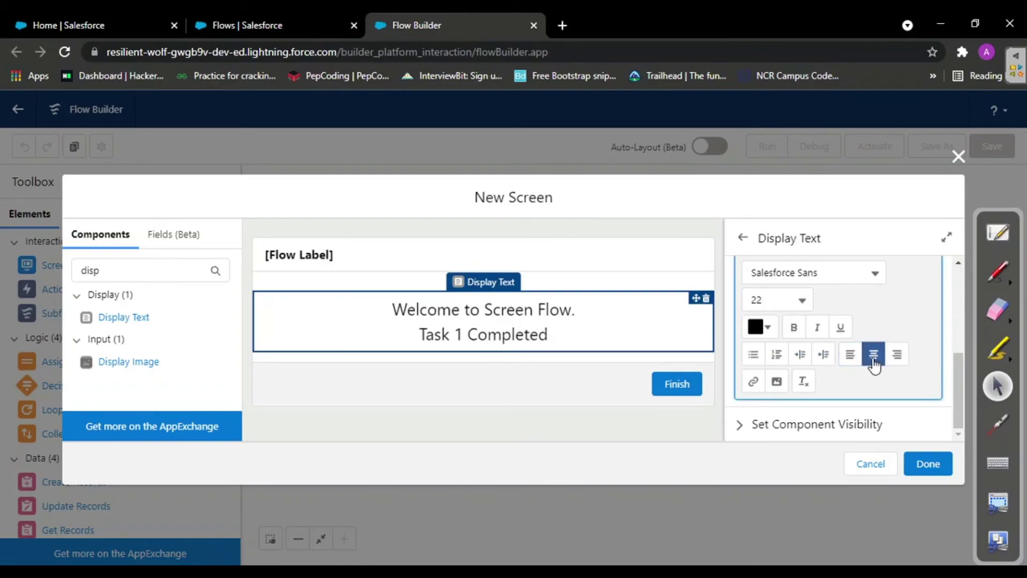
- Colour the message bright green #2FEA21 and finish the Welcome Screen
scroll(875, 367, up, 1)
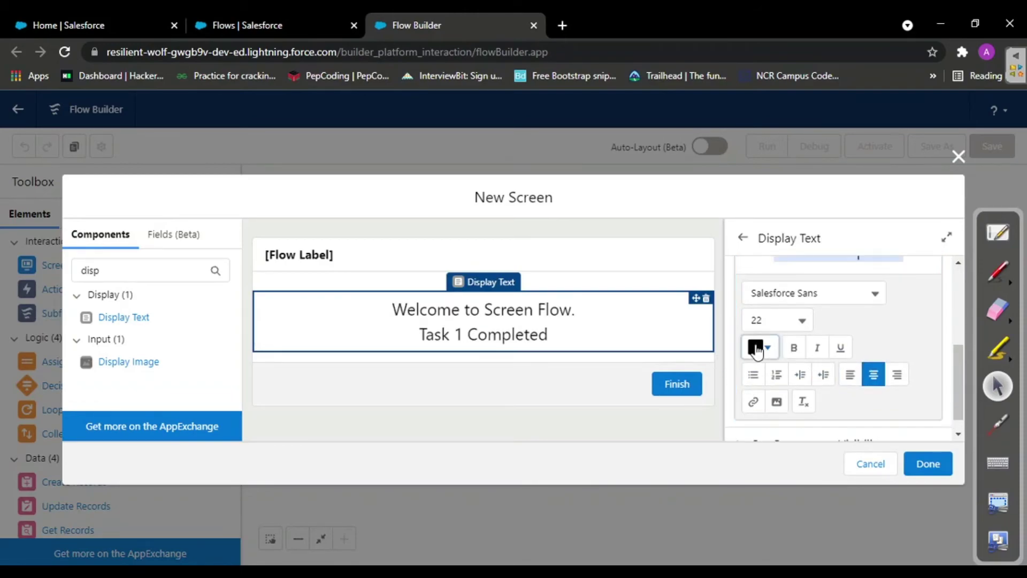
click(759, 346)
click(865, 390)
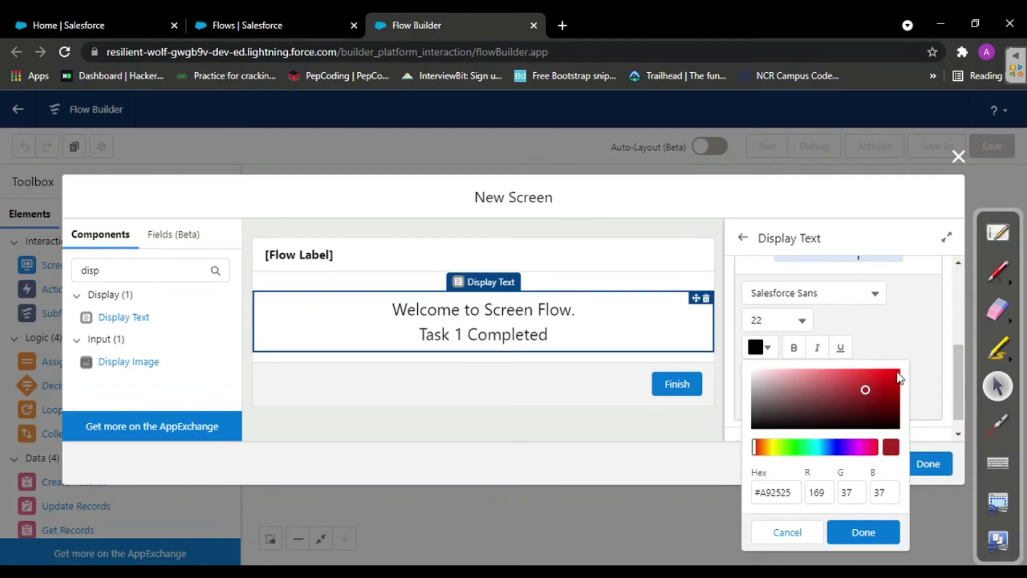
click(795, 445)
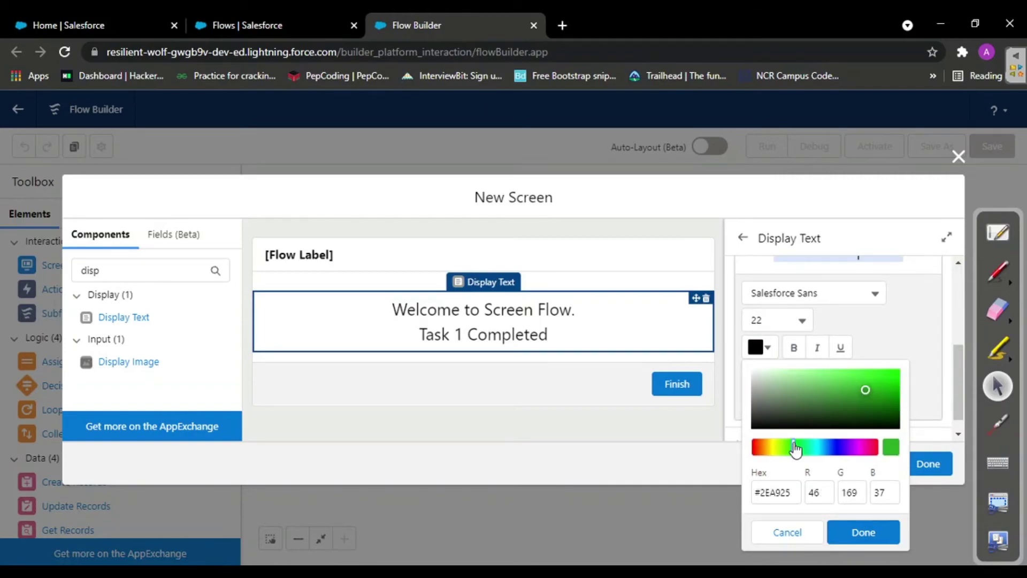
click(878, 375)
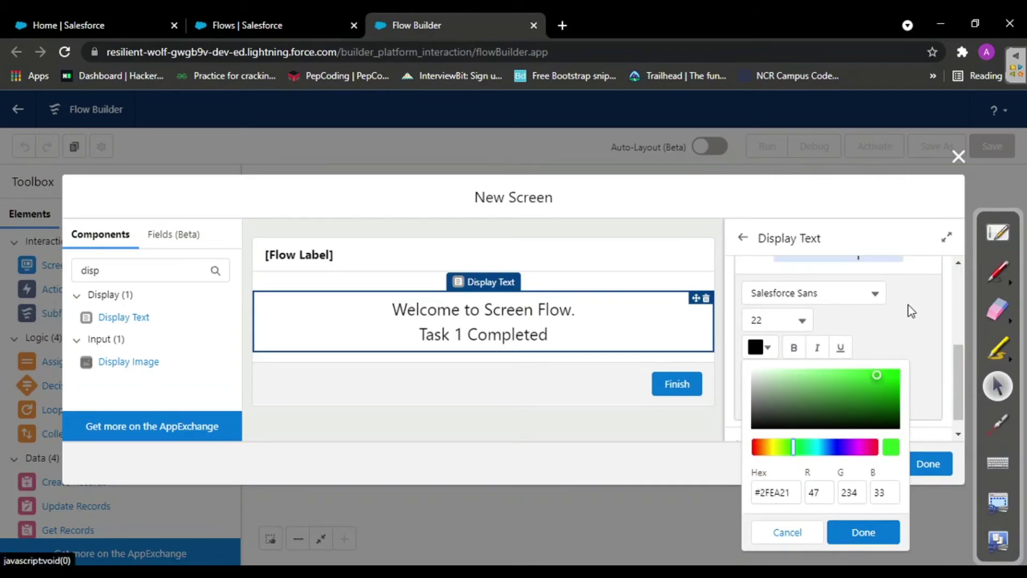
click(863, 532)
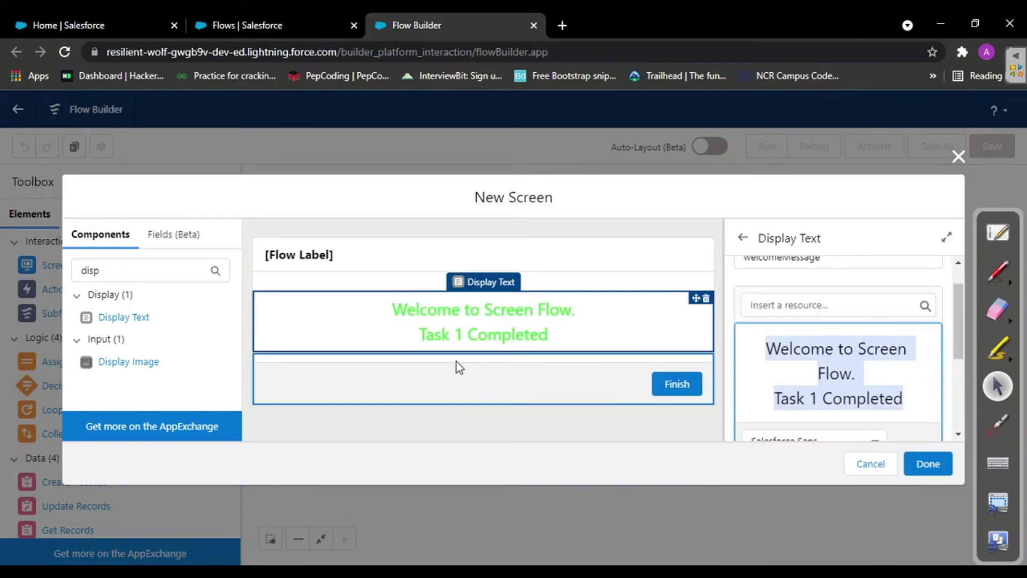
scroll(852, 368, down, 3)
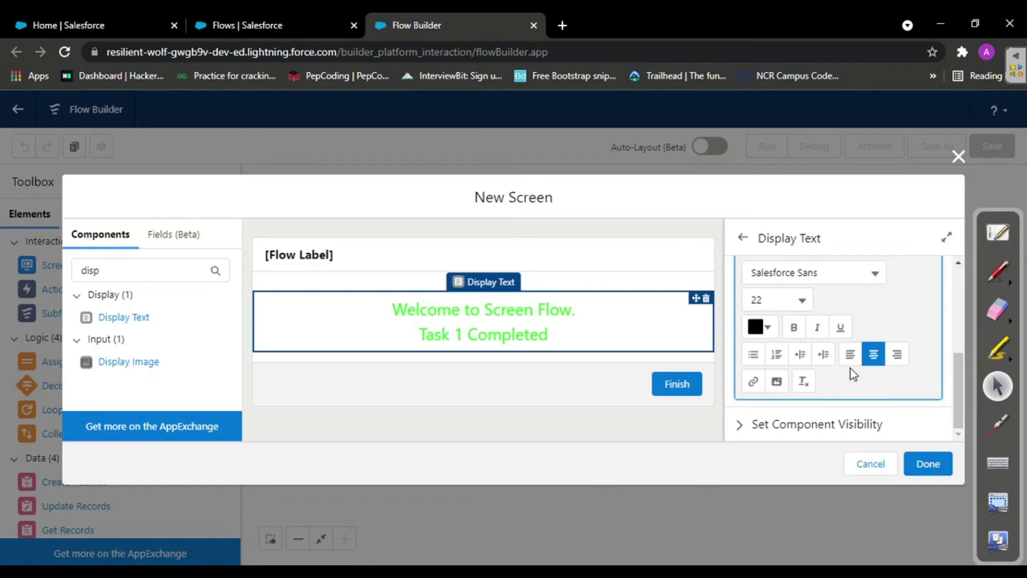
click(930, 470)
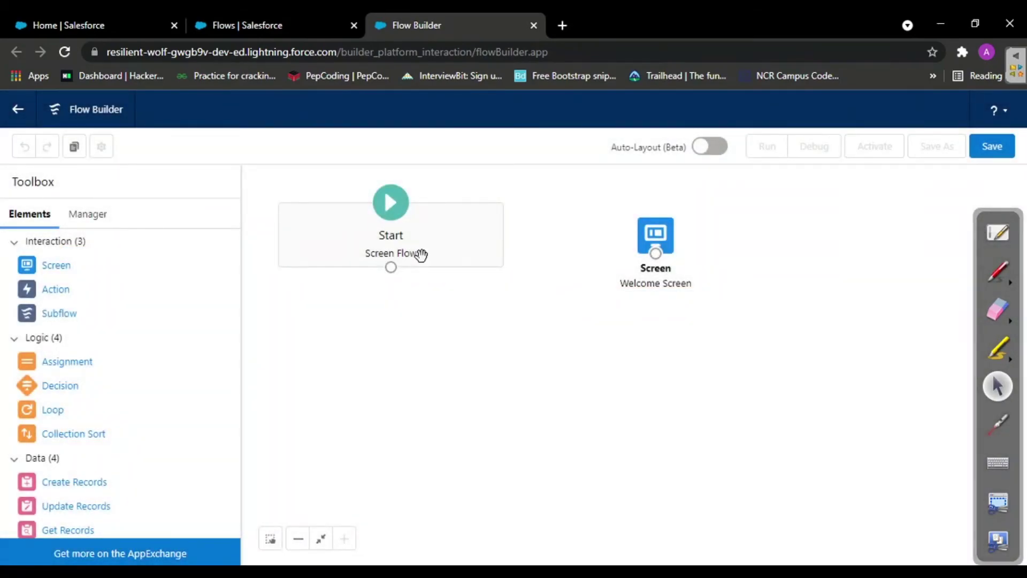
- Connect the Start element to the Welcome Screen, then begin saving the flow
drag(391, 268, 657, 243)
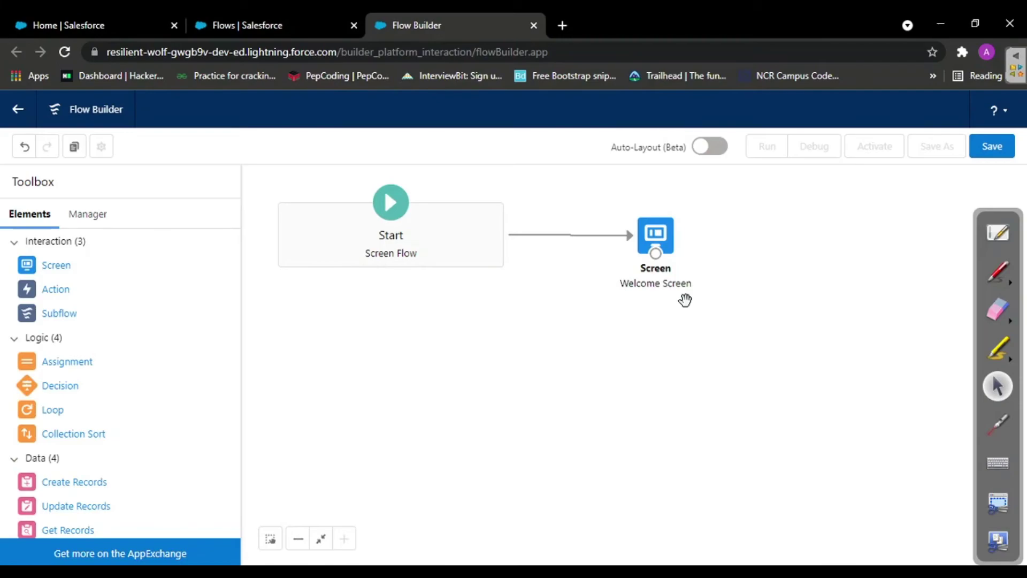
click(993, 148)
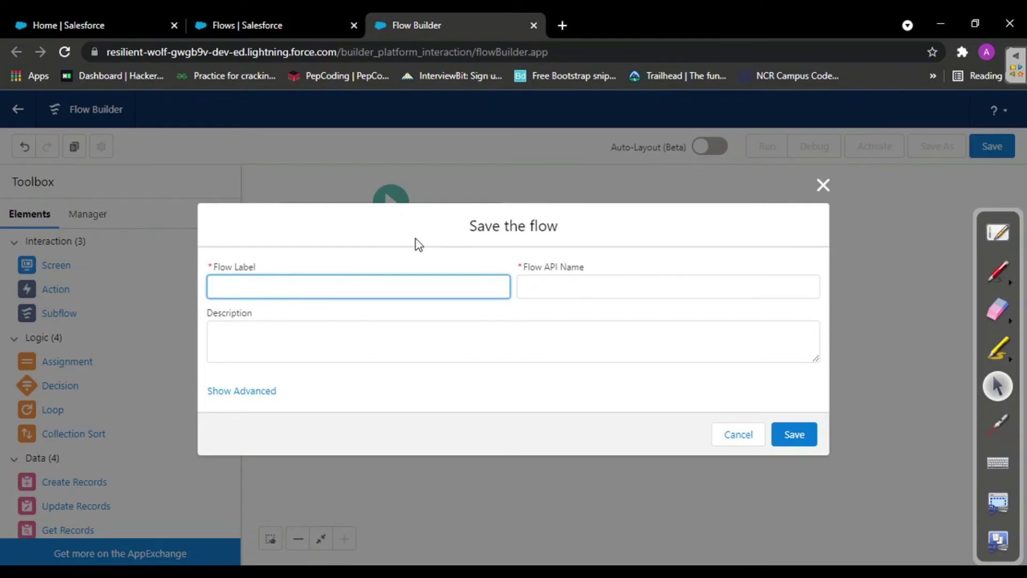
- Save the flow with label 'Test Flow Demo1' and its auto-filled API name
text(Test Flow Demo1)
key(Tab)
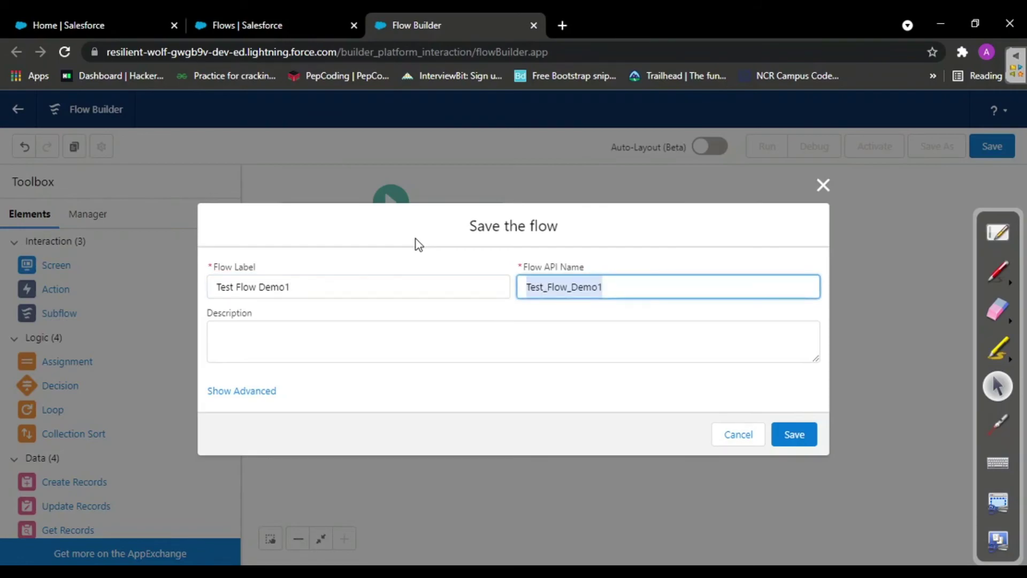
click(780, 425)
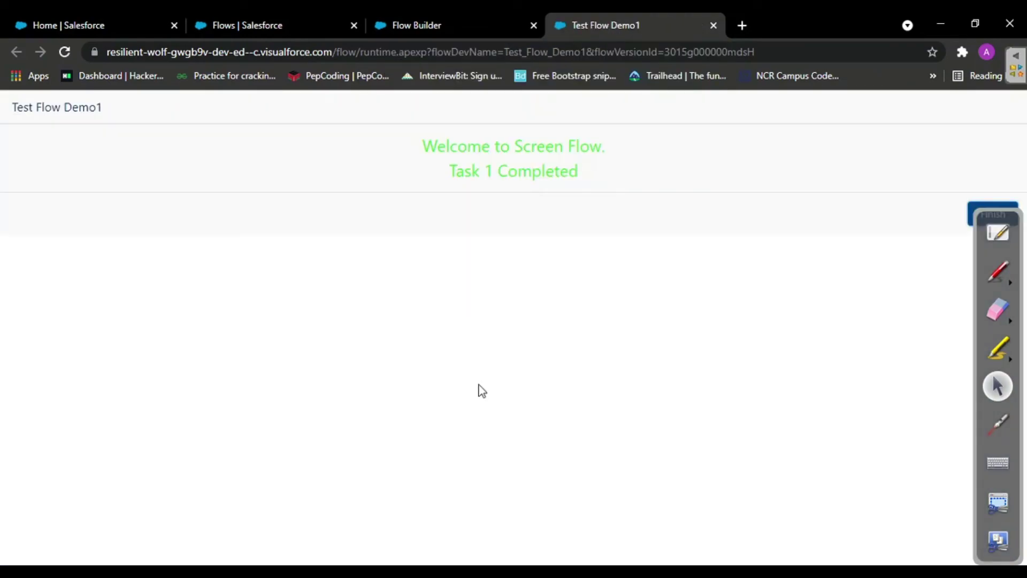
- Check the running flow's green 'Welcome to Screen Flow. Task 1 Completed' message and finish it
mouse_move(991, 218)
mouse_down()
mouse_move(872, 241)
mouse_move(39, 241)
mouse_move(2, 339)
mouse_up()
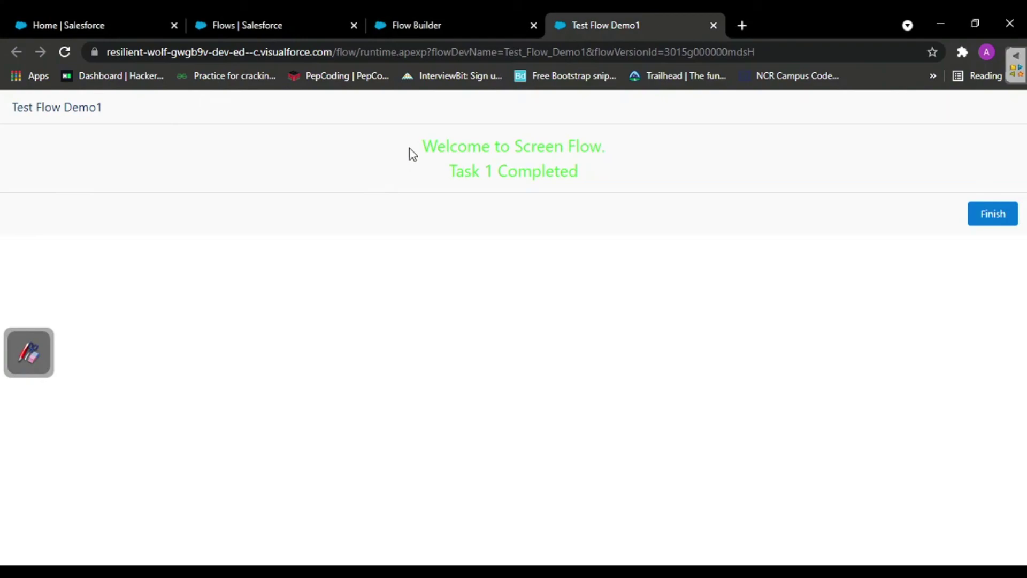
drag(410, 151, 610, 176)
click(611, 178)
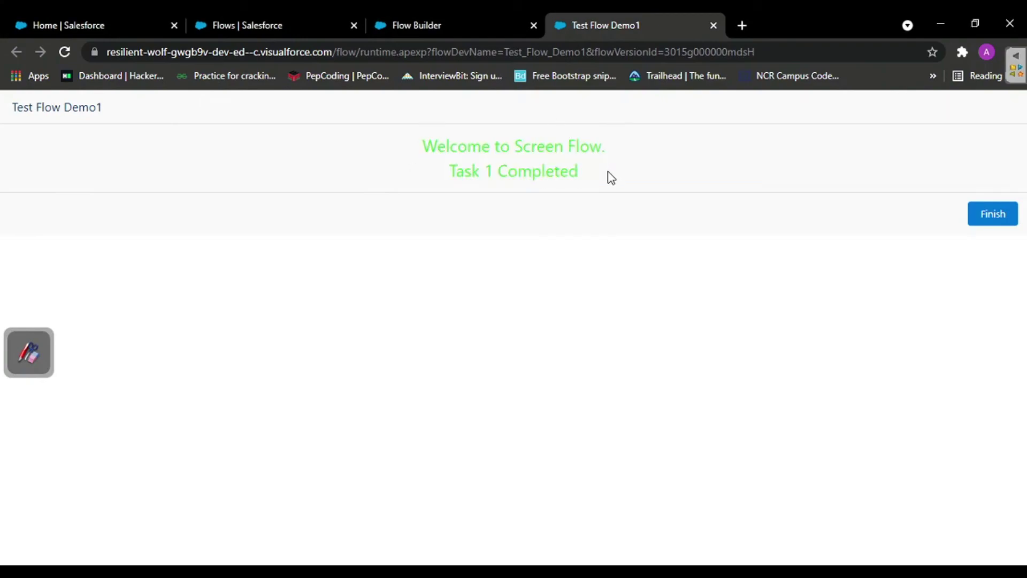
click(990, 220)
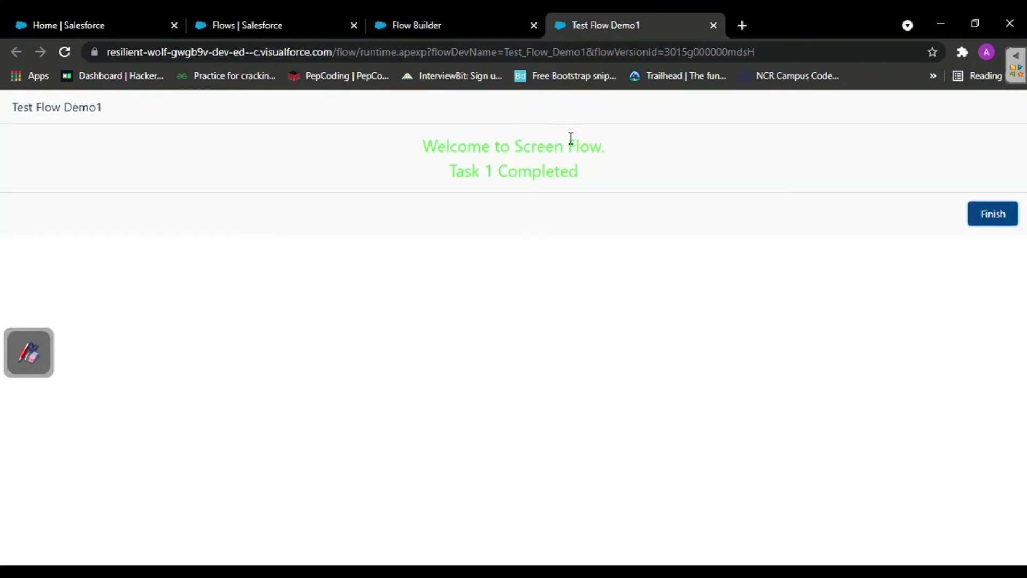
click(502, 16)
click(628, 24)
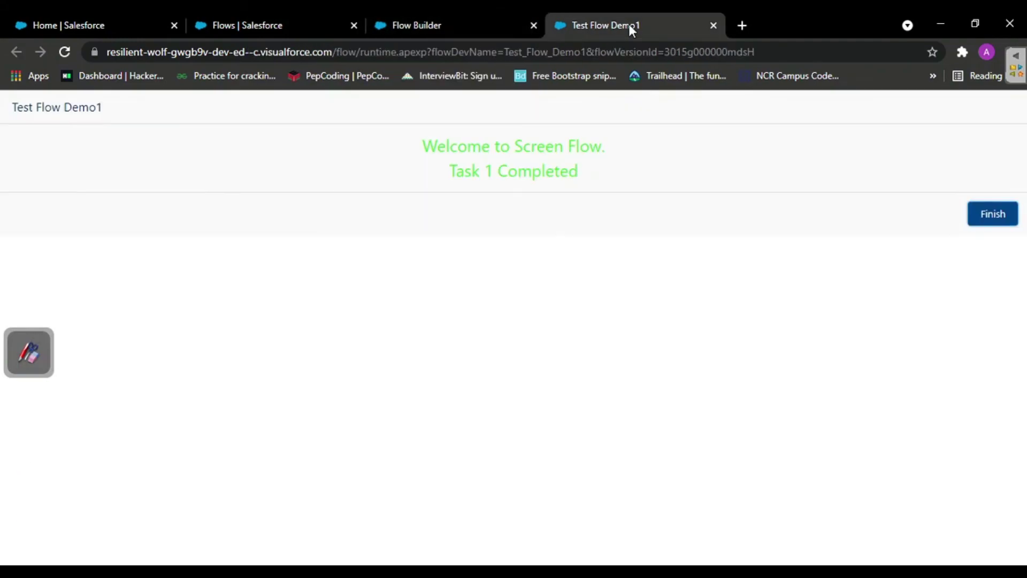
- Close the Test Flow Demo1 runtime browser tab, returning to the Flow Builder canvas
click(488, 20)
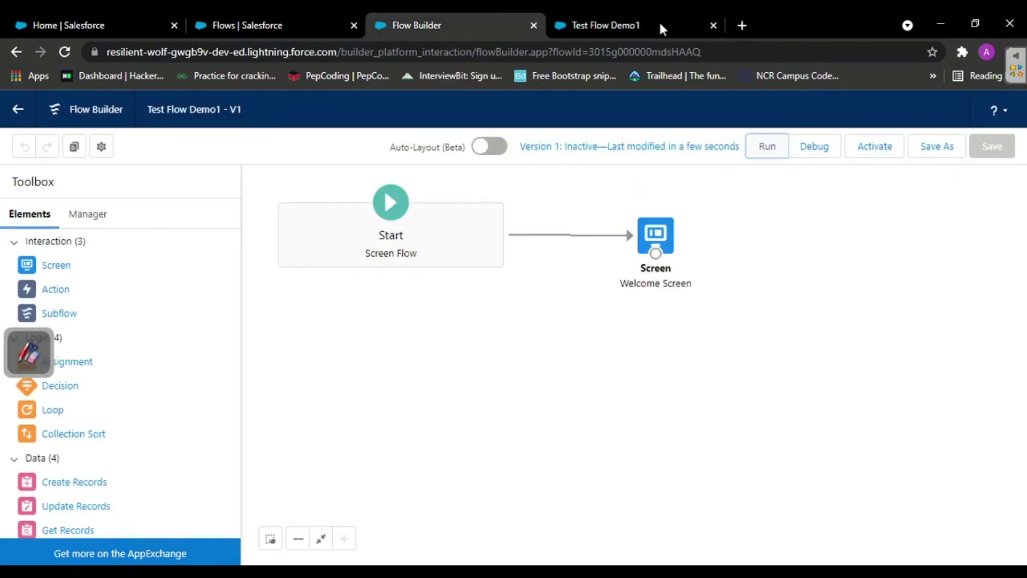
click(714, 26)
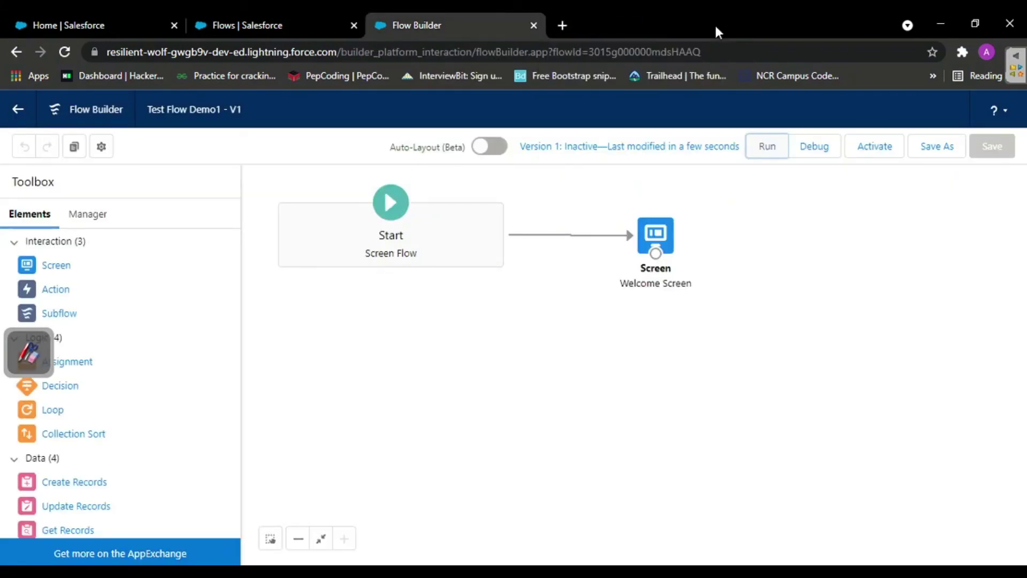